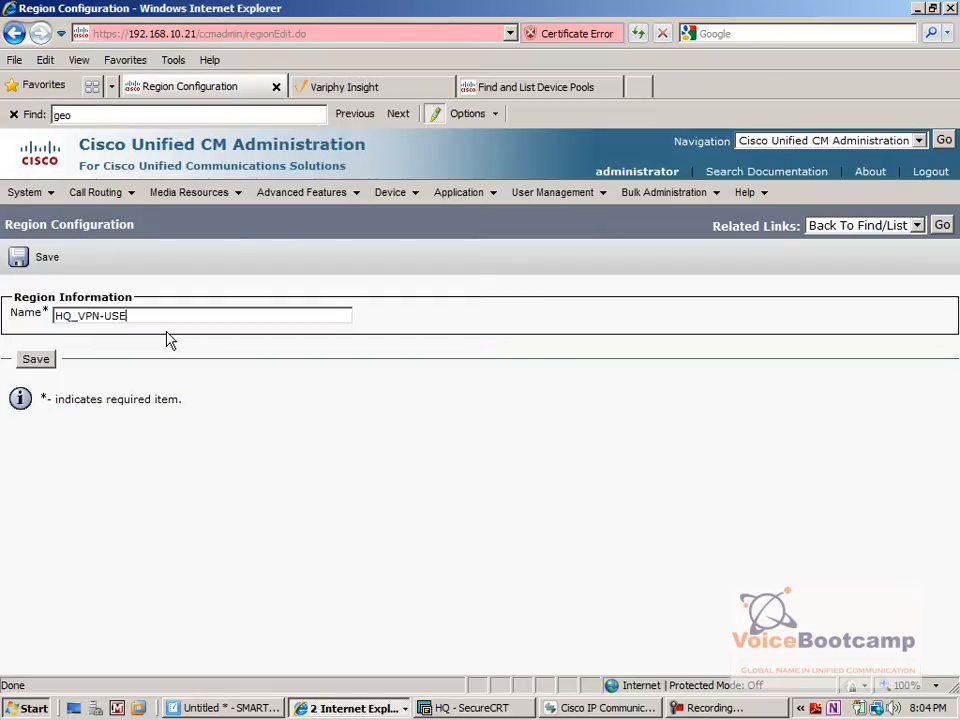
# Name the new region HQ_VPN_Devices and save it.
pyautogui.write('N_Devices')
pyautogui.click(35, 358)
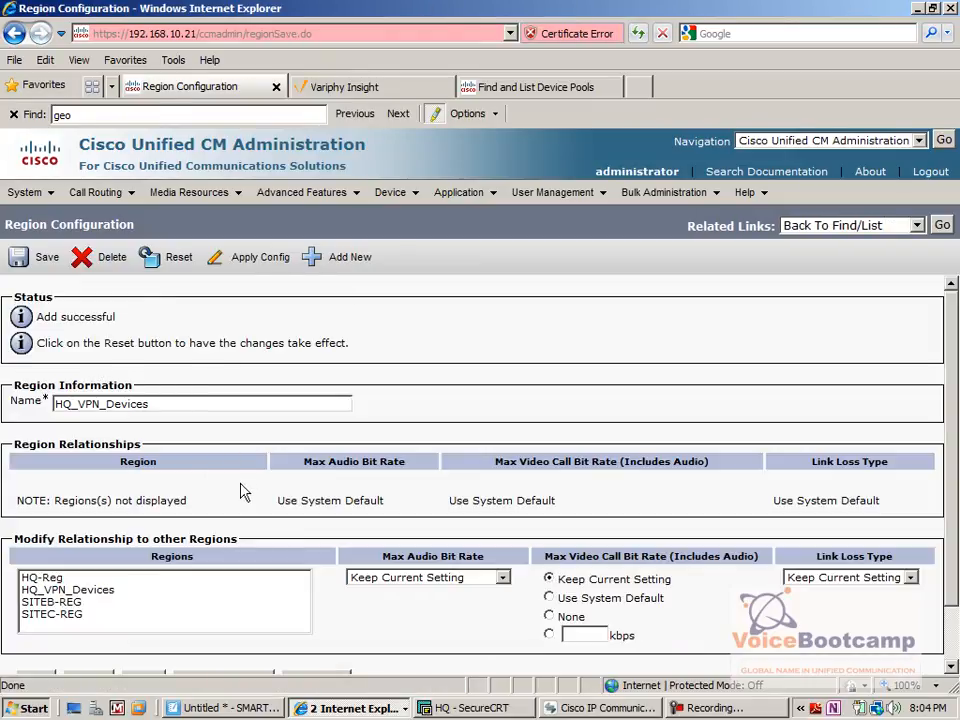
pyautogui.moveTo(146, 404); pyautogui.dragTo(52, 404)
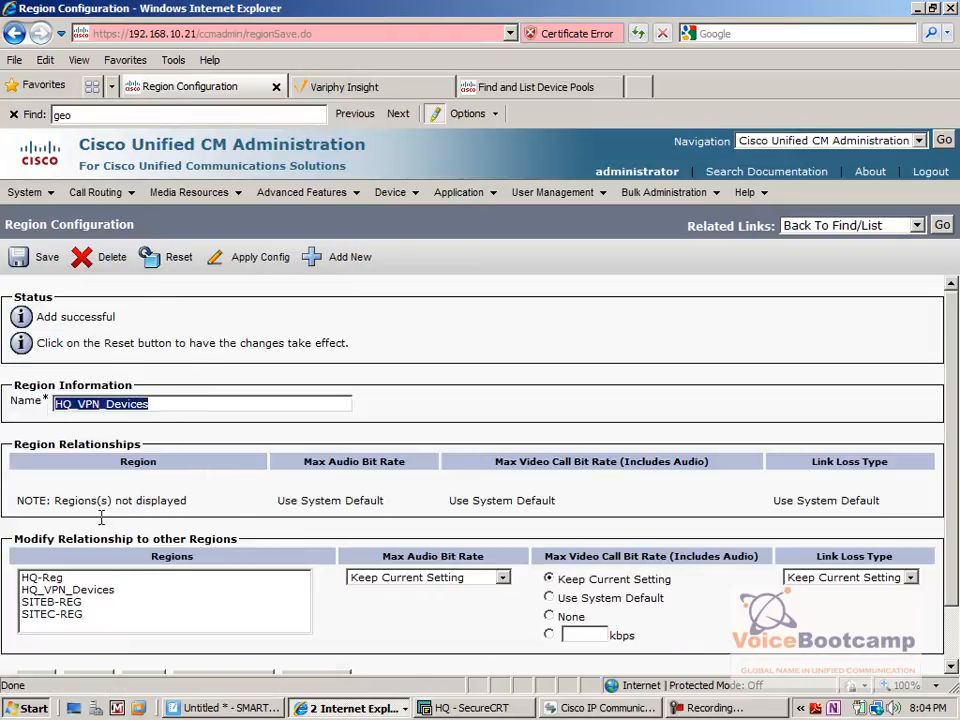
# Set the max audio bit rate to 8 kbps (G.729) towards HQ-Reg, HQ_VPN_Devices, SITEB-REG and SITEC-REG, and save the region.
pyautogui.click(42, 578)
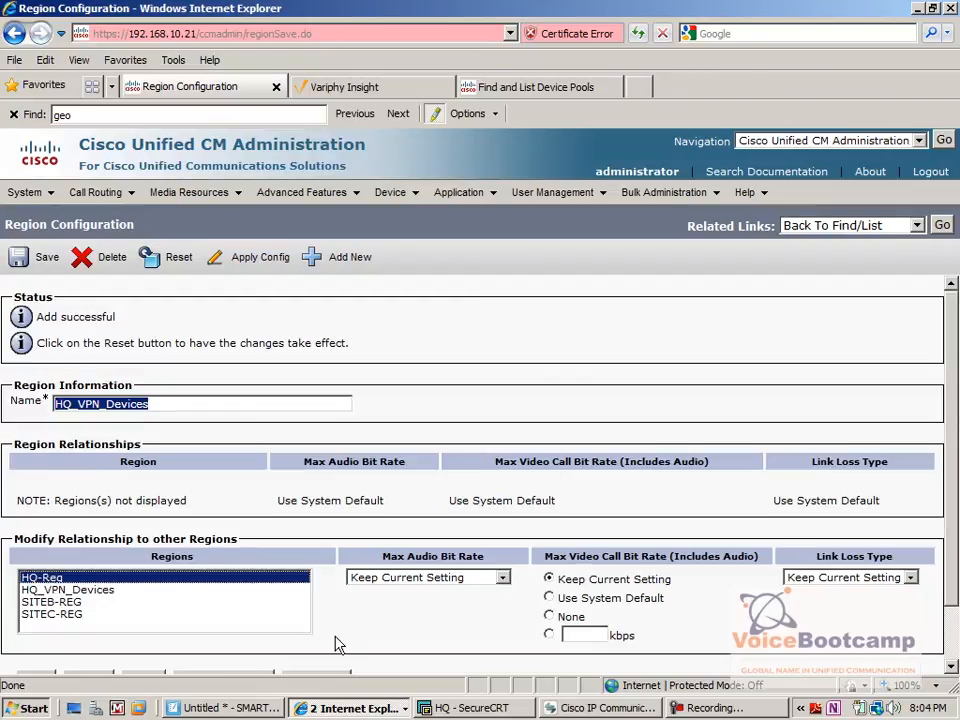
pyautogui.scroll(-2, 951, 460)
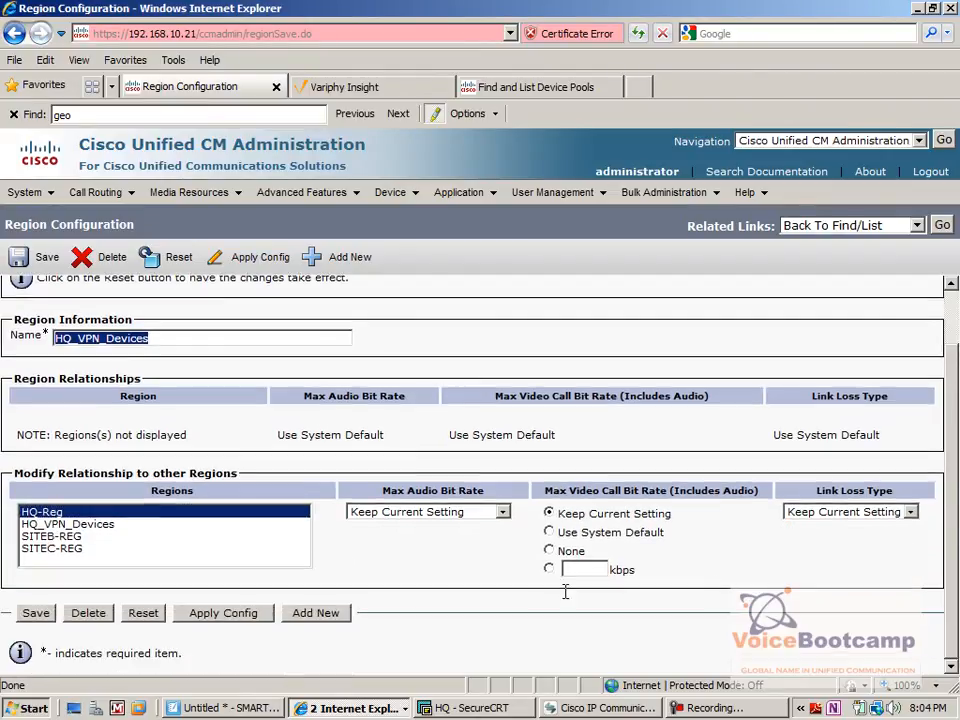
pyautogui.click(409, 521)
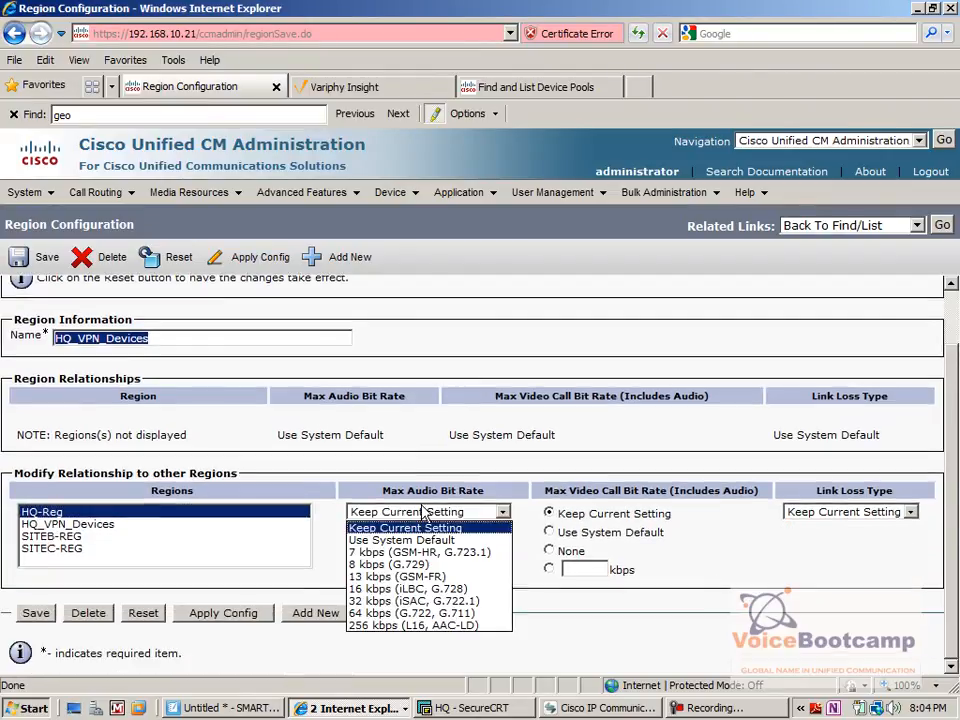
pyautogui.click(432, 566)
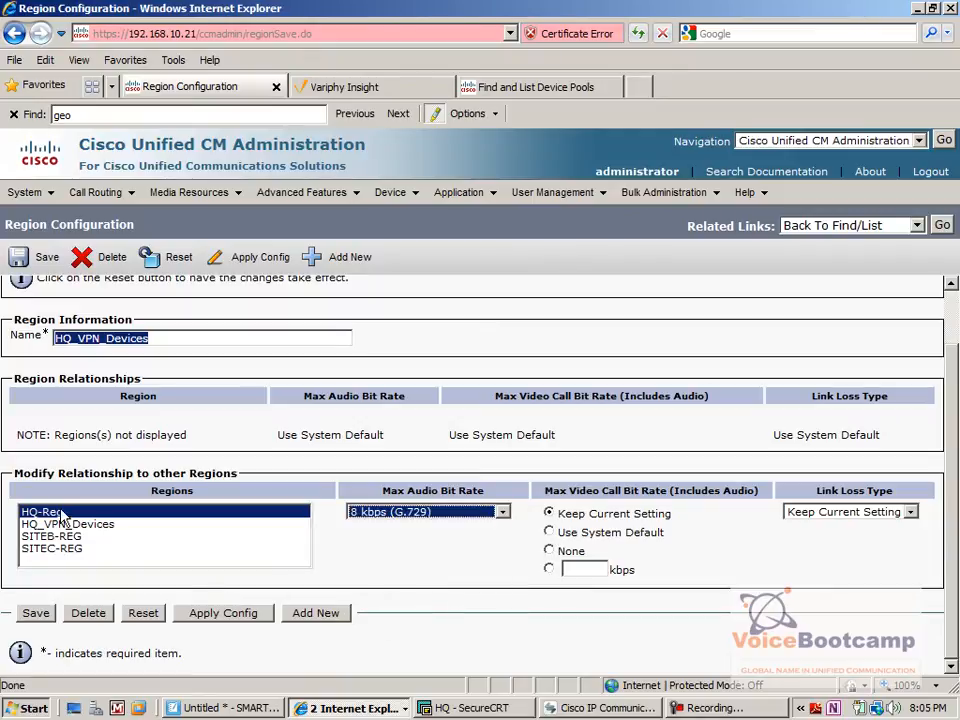
pyautogui.moveTo(55, 517); pyautogui.dragTo(62, 550)
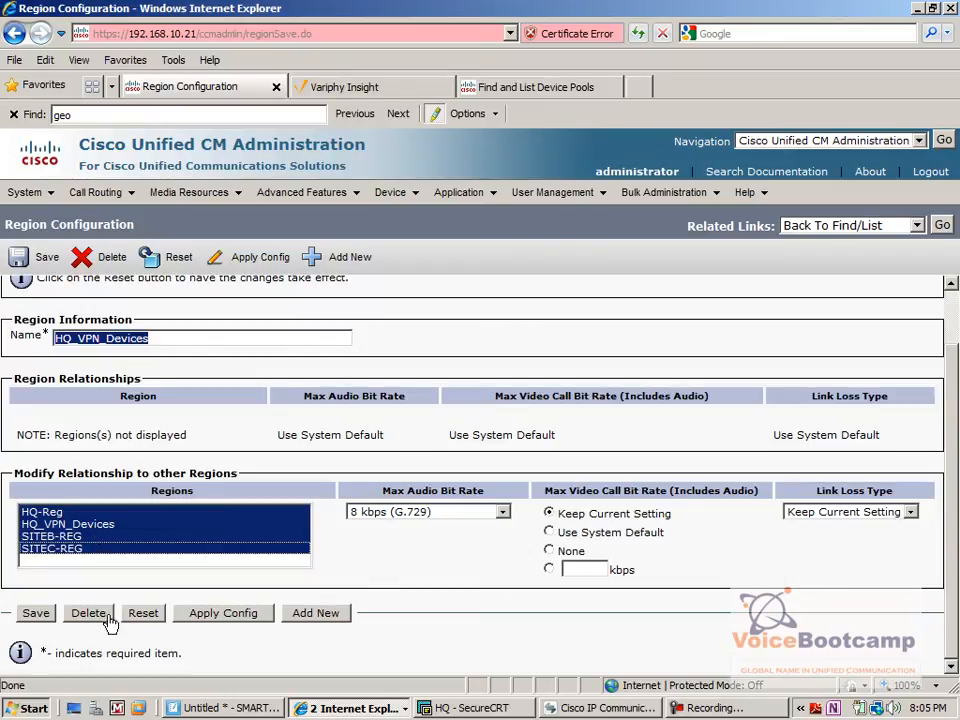
pyautogui.click(34, 613)
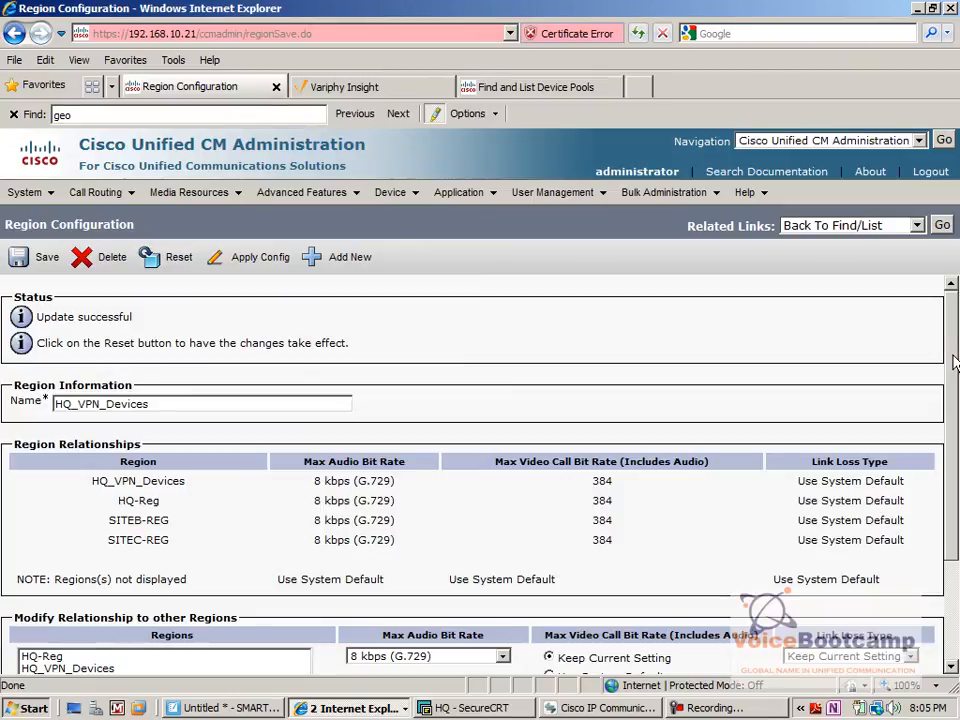
pyautogui.moveTo(398, 502); pyautogui.dragTo(325, 515)
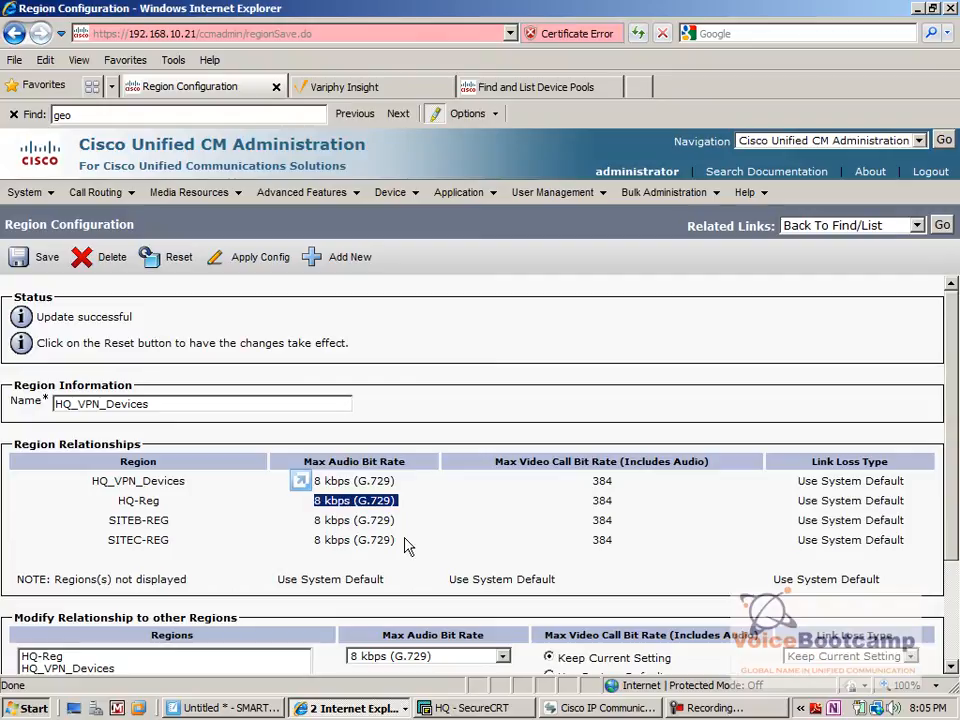
pyautogui.doubleClick(150, 405)
pyautogui.click(40, 455)
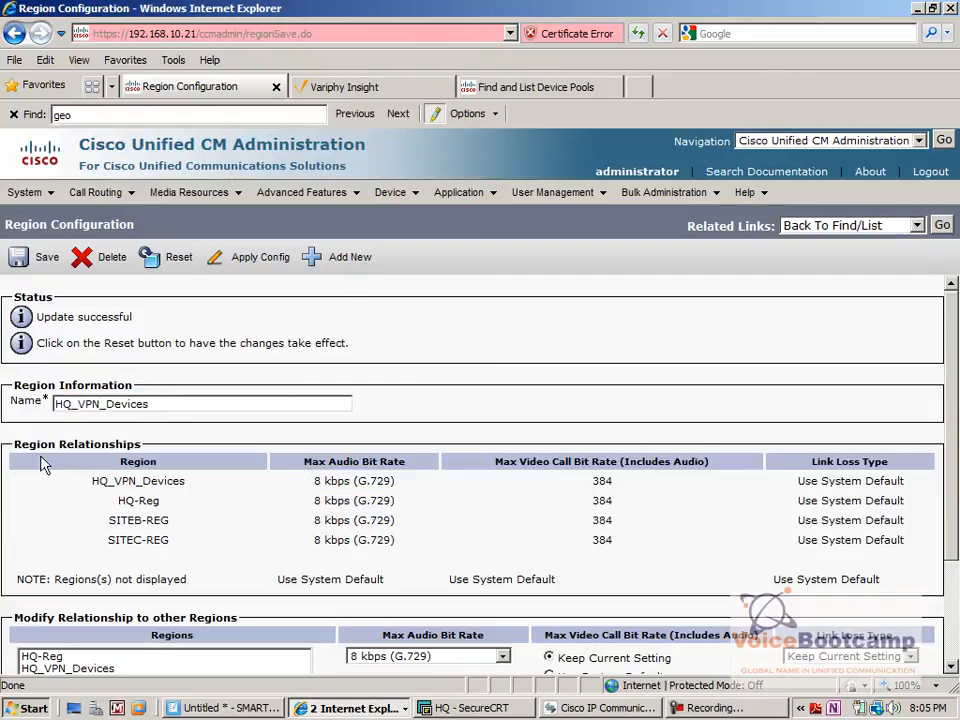
# Copy the HQ-DP device pool and name the copy HQ-VPN-DP.
pyautogui.click(34, 197)
pyautogui.click(80, 302)
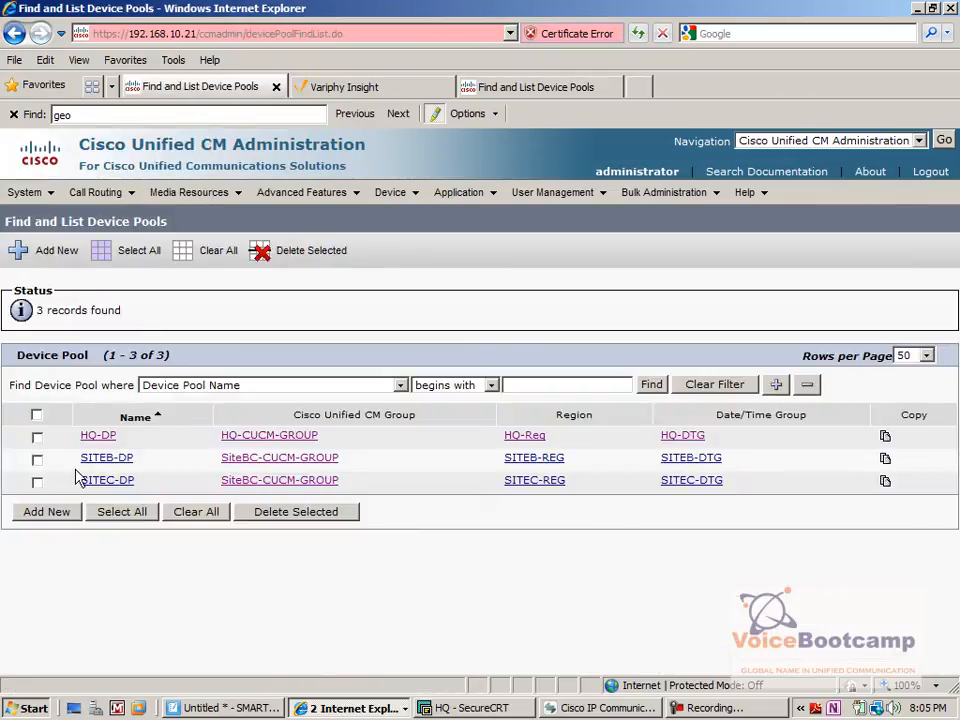
pyautogui.click(37, 437)
pyautogui.click(886, 440)
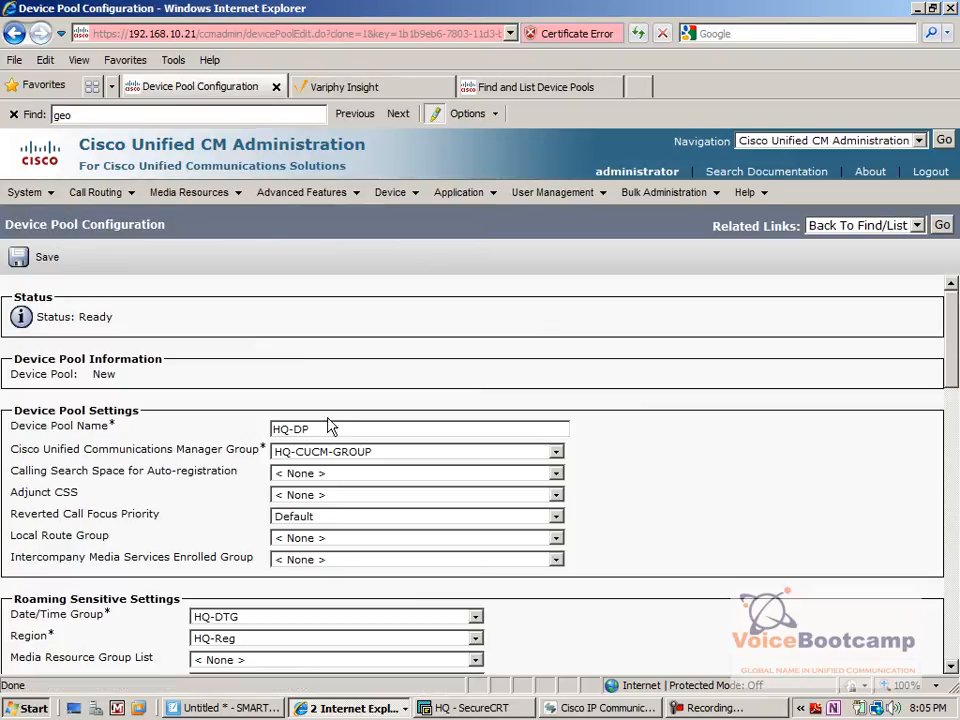
pyautogui.press('BackSpace')
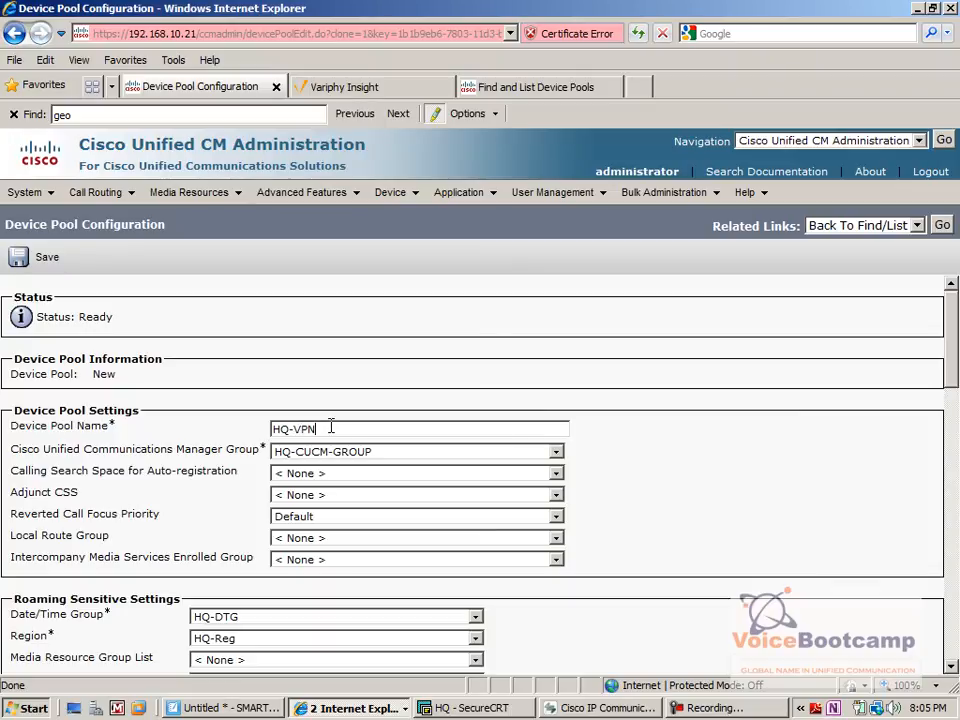
pyautogui.write('P')
# Assign the region HQ_VPN_Devices to the device pool, keep SRST Reference at Disable, and save the pool.
pyautogui.scroll(-4, 558, 415)
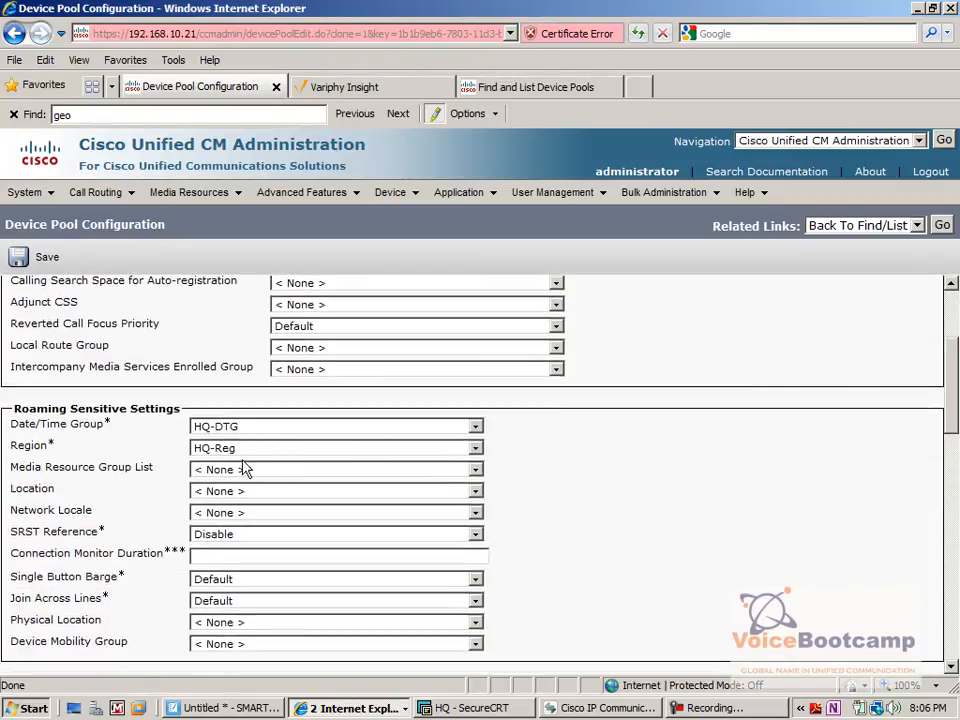
pyautogui.click(230, 457)
pyautogui.click(240, 487)
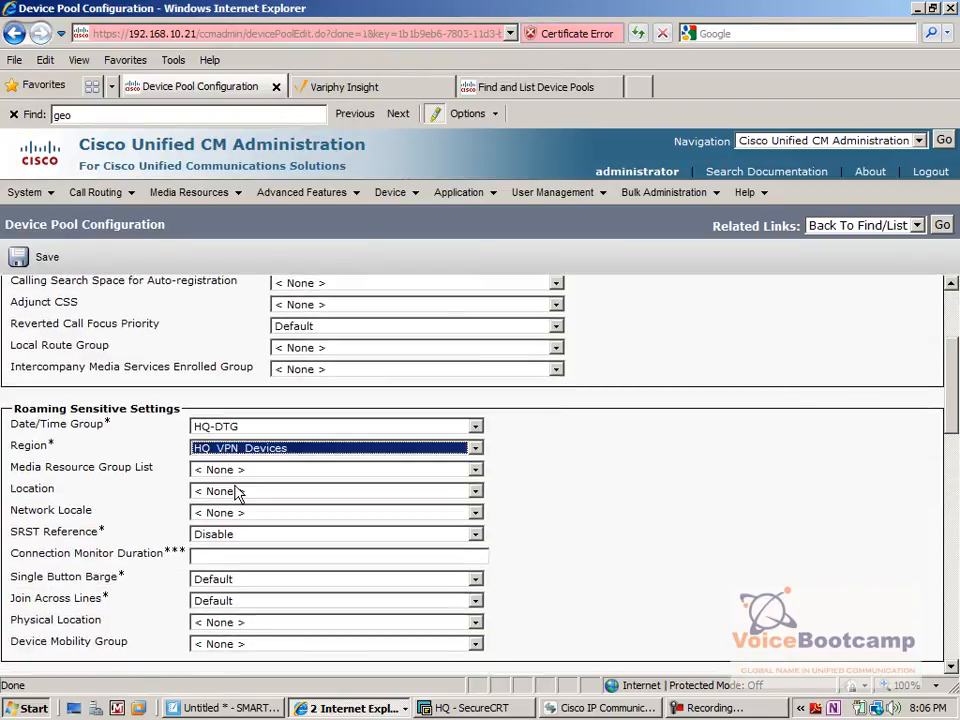
pyautogui.moveTo(100, 532); pyautogui.dragTo(75, 531)
pyautogui.click(218, 536)
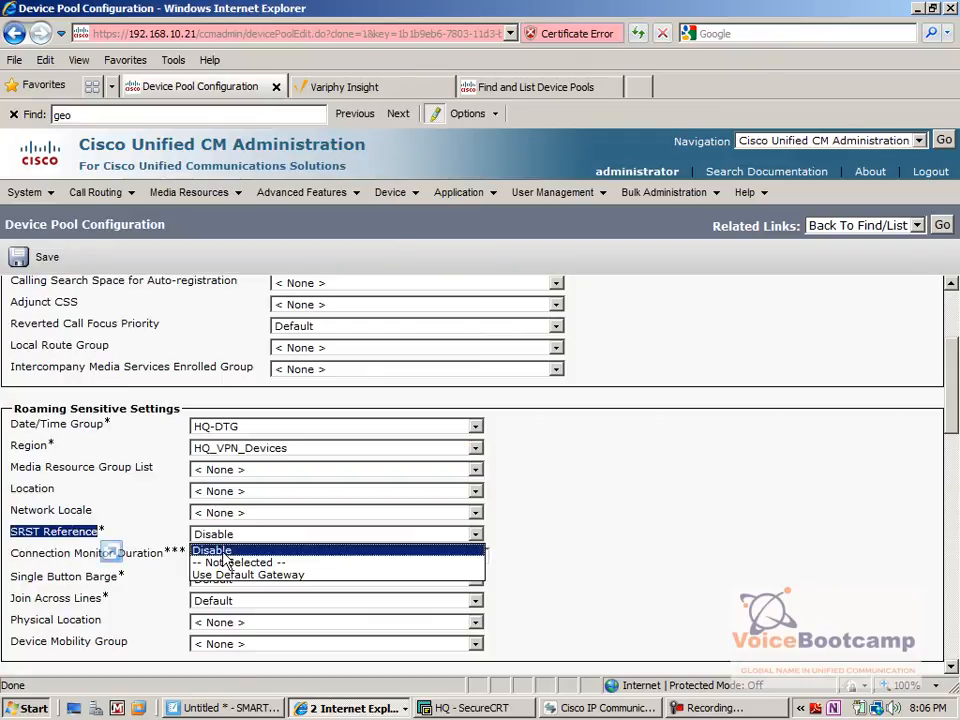
pyautogui.click(222, 551)
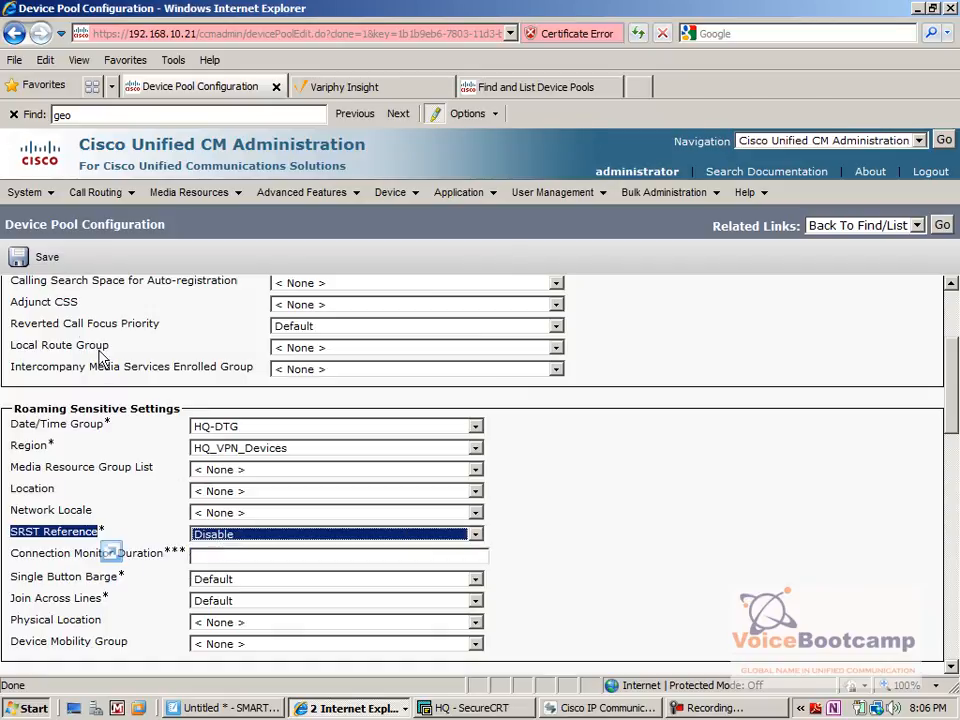
pyautogui.click(20, 257)
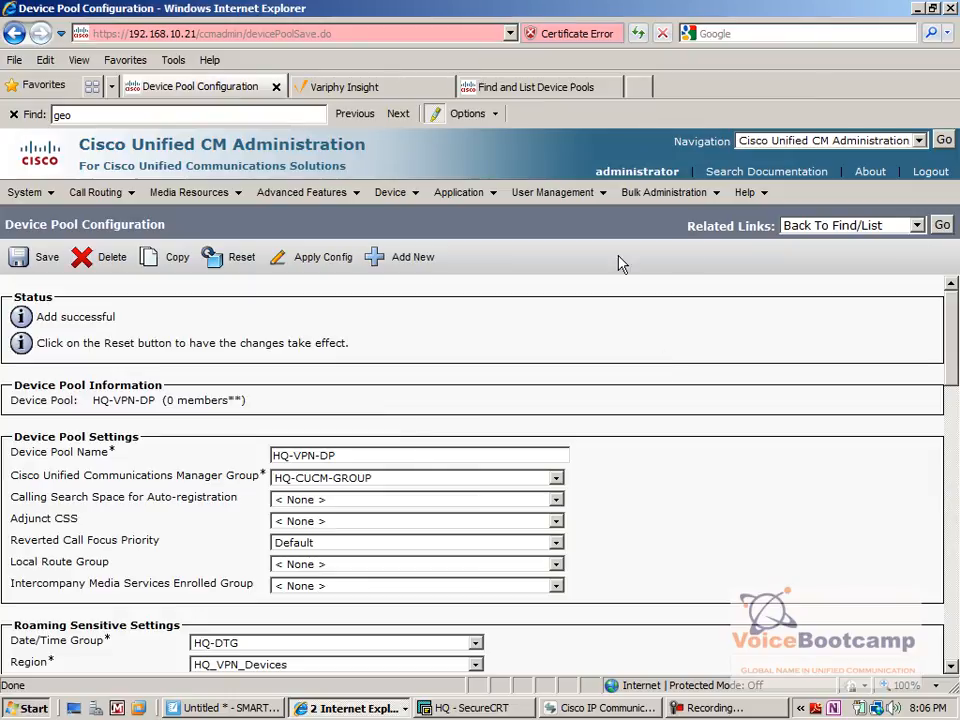
pyautogui.moveTo(153, 400); pyautogui.dragTo(90, 400)
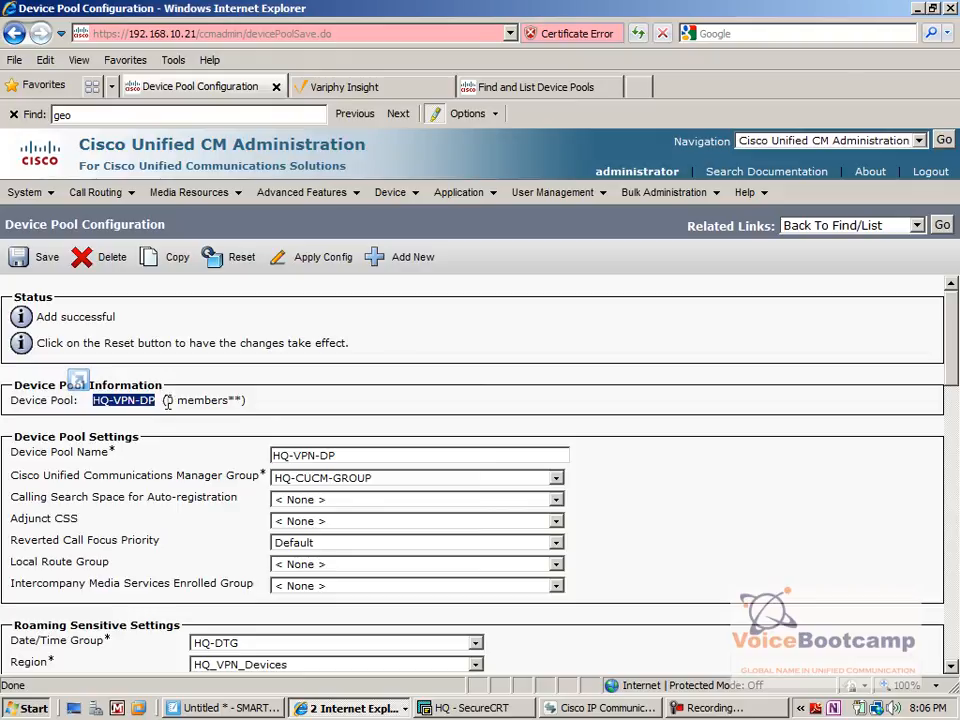
pyautogui.moveTo(164, 400); pyautogui.dragTo(232, 400)
pyautogui.click(300, 402)
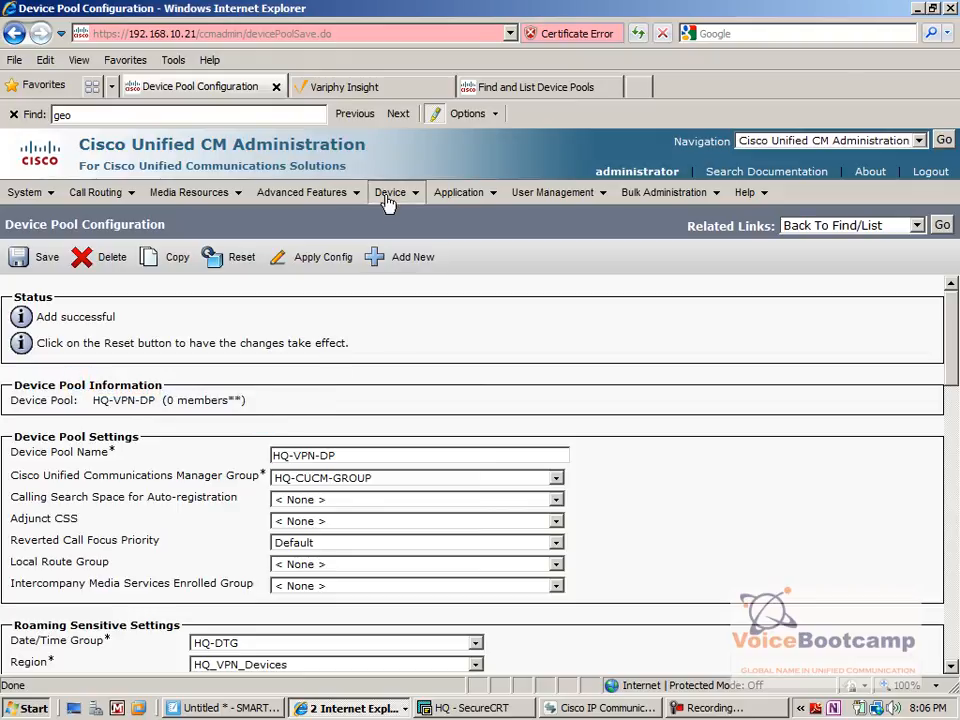
# Open the list of phones and bring up Cisco IP Communicator, moving its window clear of the device names.
pyautogui.moveTo(390, 192)
pyautogui.click(424, 291)
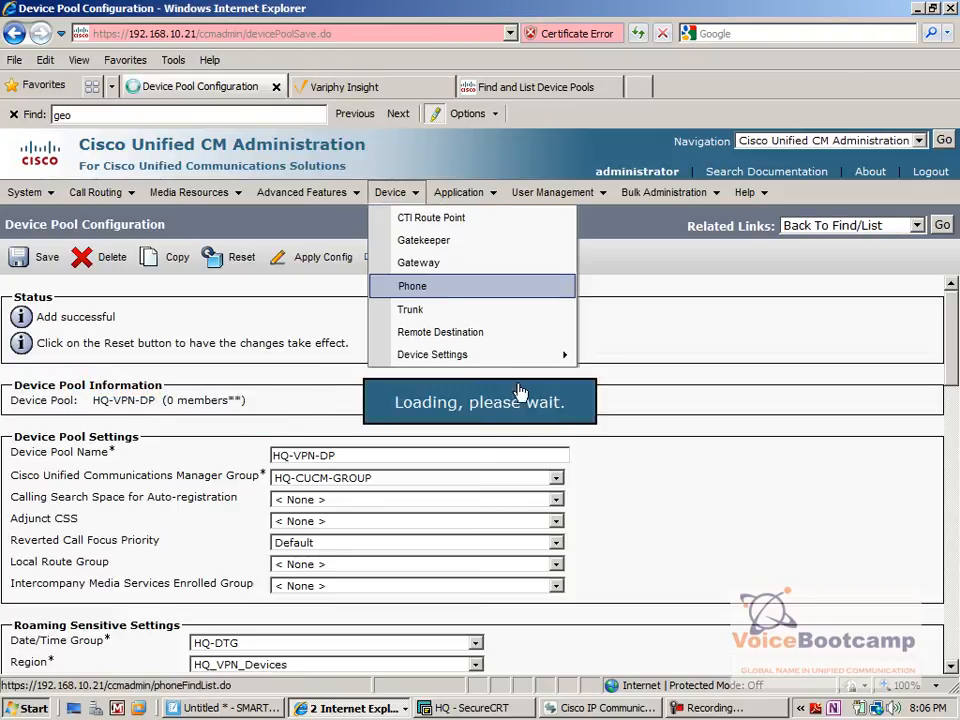
pyautogui.click(588, 710)
pyautogui.moveTo(333, 390); pyautogui.dragTo(695, 248)
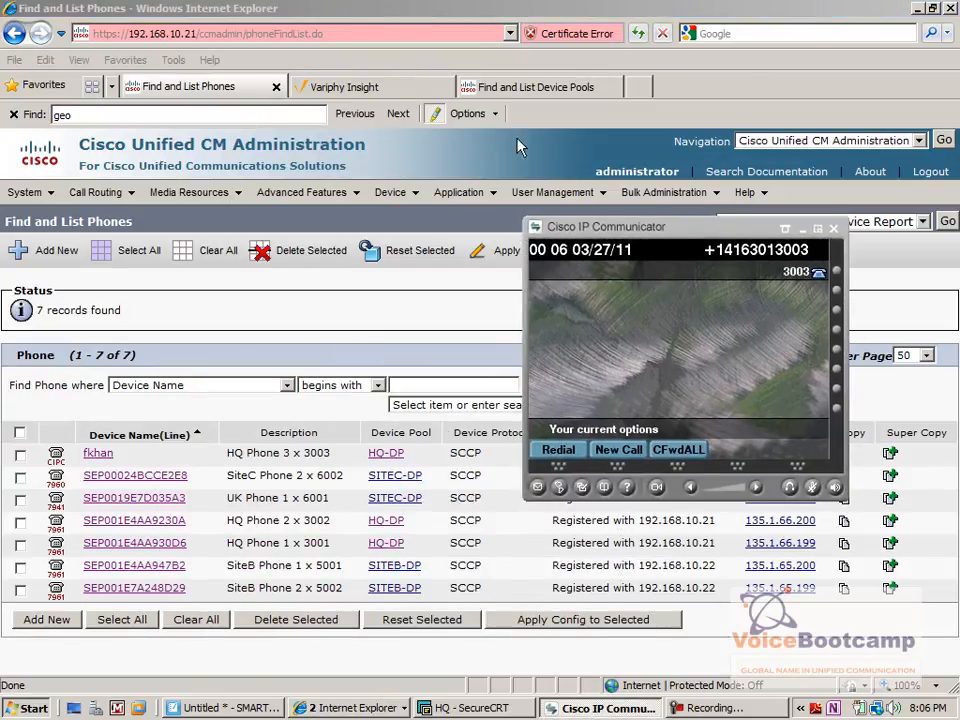
# Switch to Variphy Insight, search for all phones and try to open HQ Phone 1 x 3001 remotely.
pyautogui.click(403, 92)
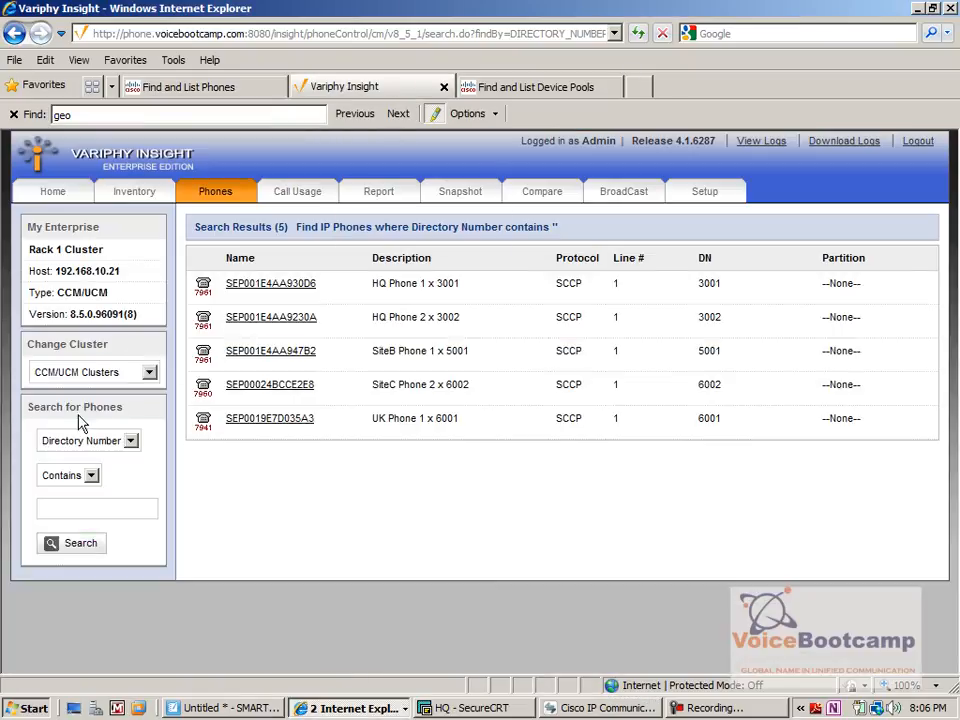
pyautogui.click(70, 543)
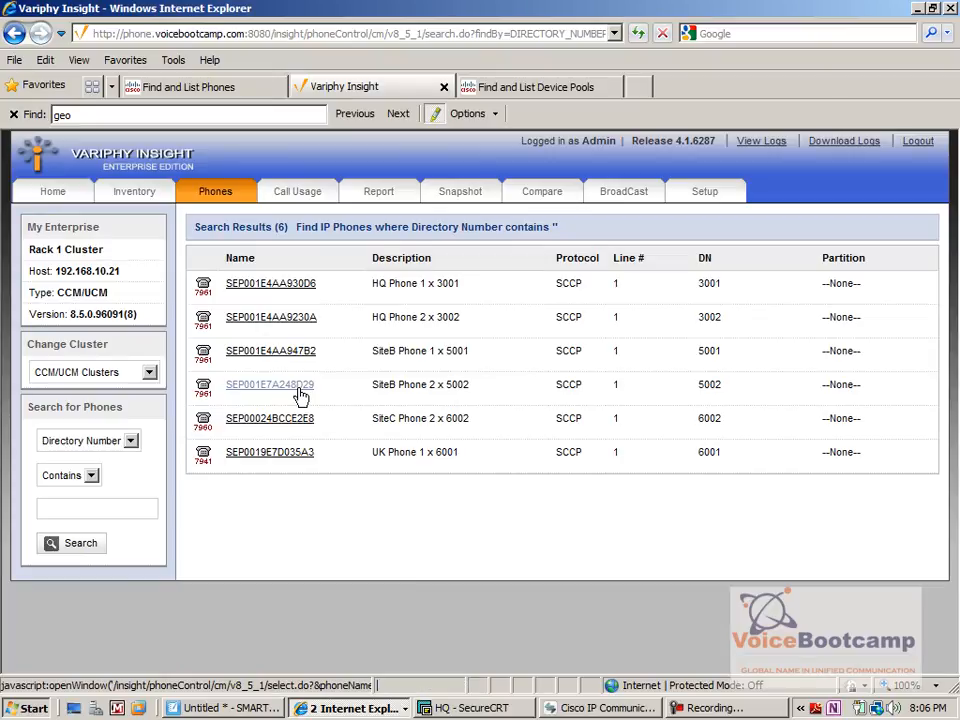
pyautogui.click(300, 286)
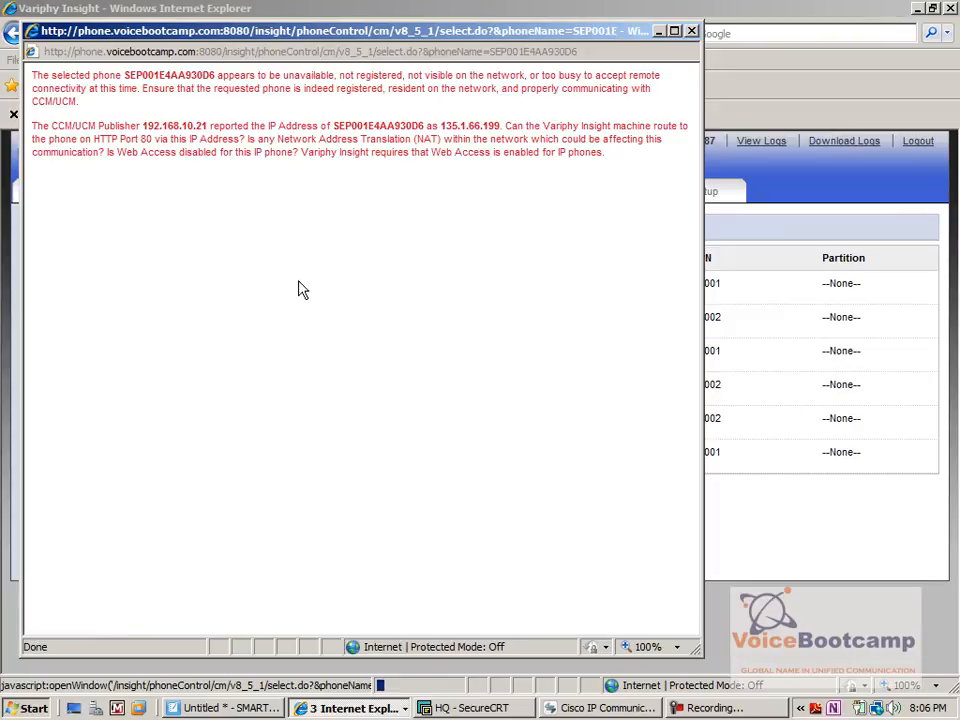
pyautogui.click(690, 28)
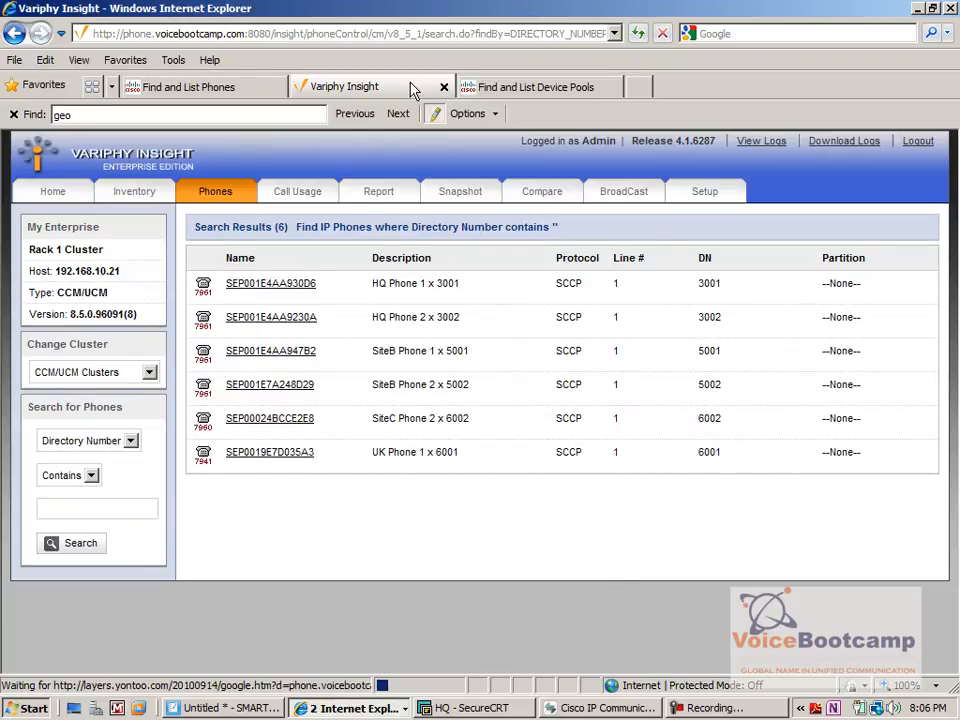
pyautogui.click(190, 87)
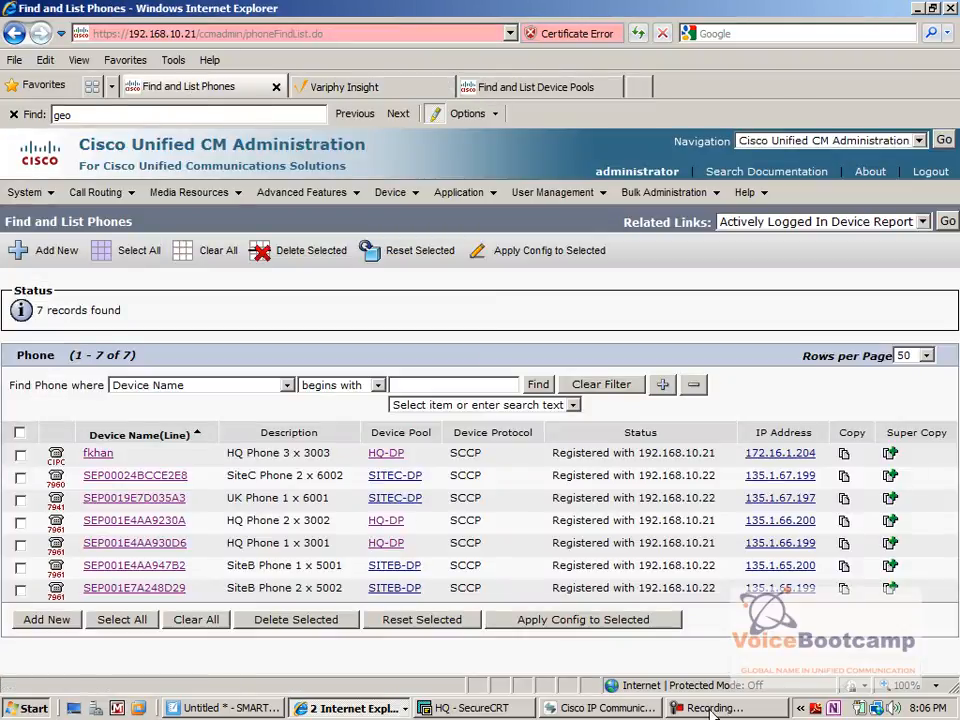
# Switch to Cisco IP Communicator and place a new call to extension 3001.
pyautogui.click(592, 708)
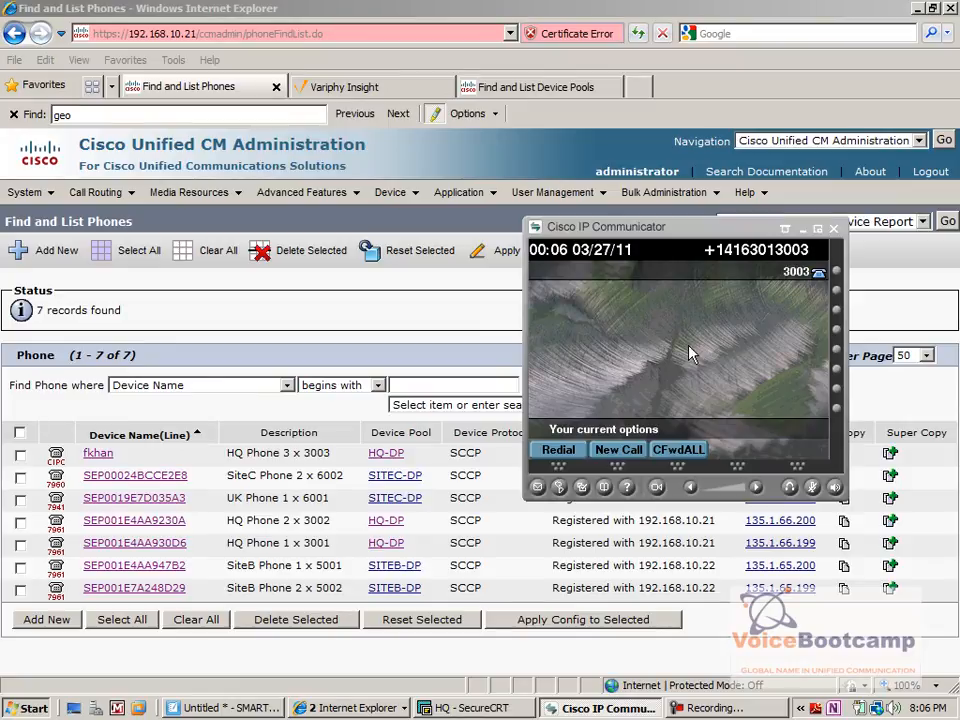
pyautogui.click(614, 452)
pyautogui.write('300')
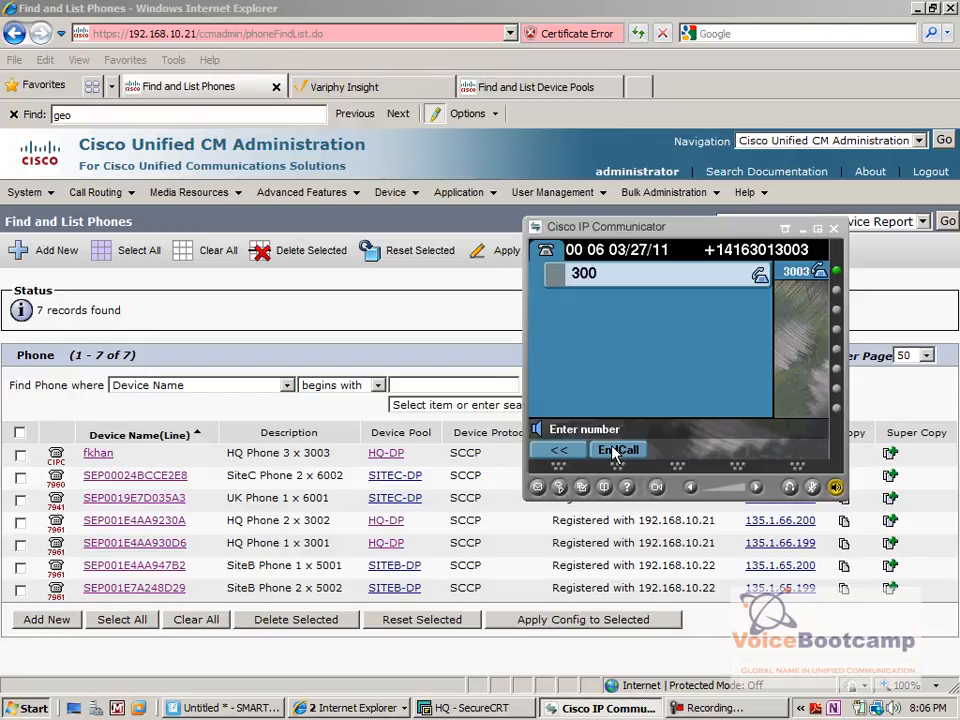
pyautogui.write('1')
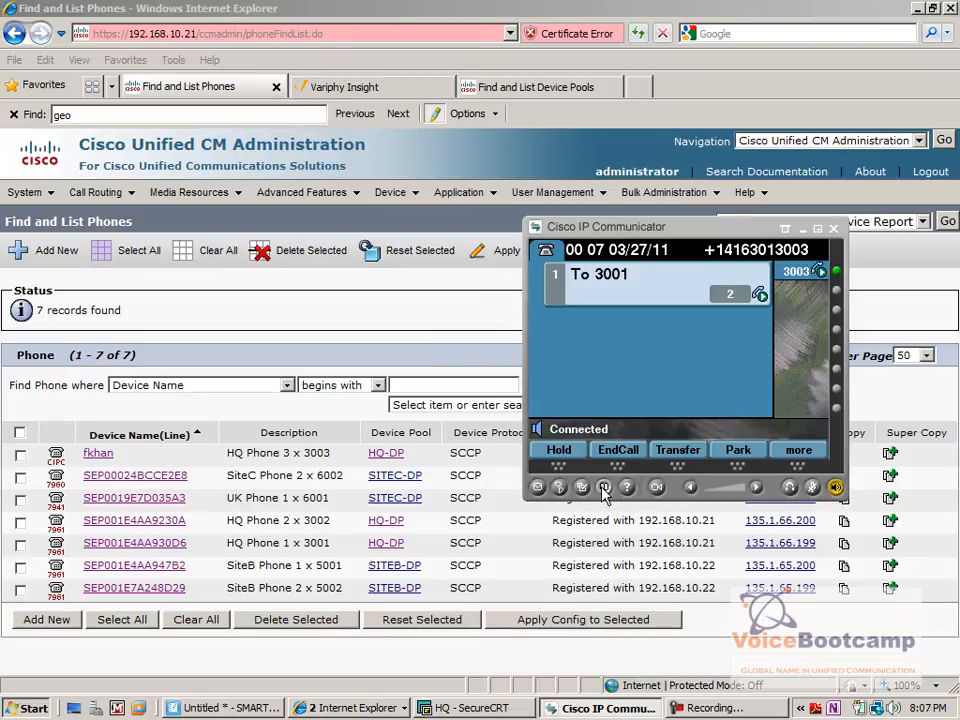
# Show the call statistics of the active call to examine its codecs, keeping the phone list visible.
pyautogui.click(627, 489)
pyautogui.click(627, 489)
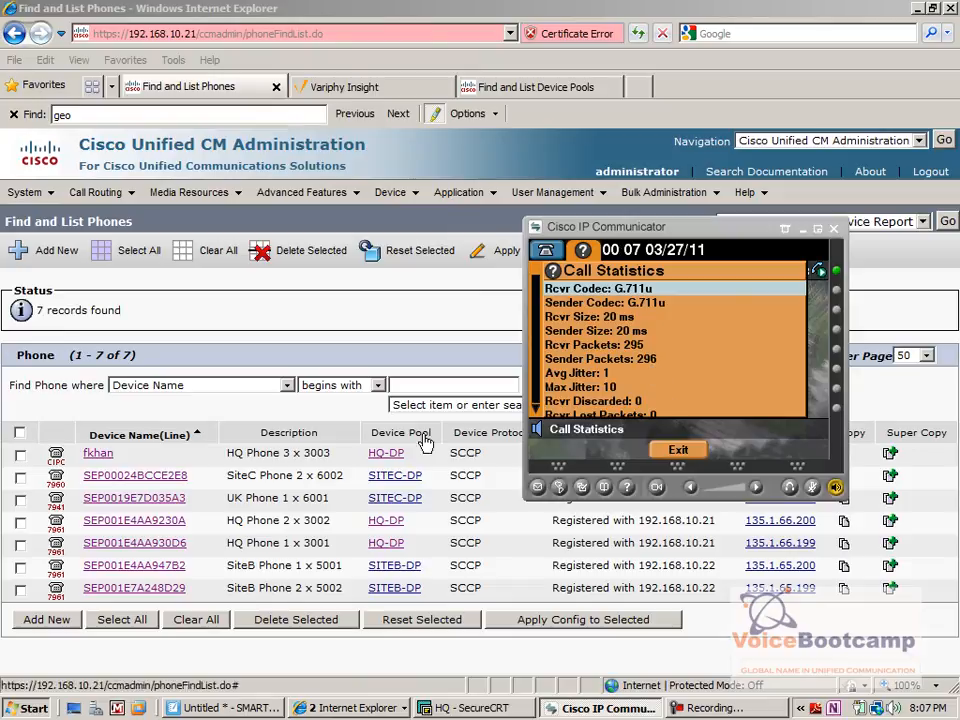
pyautogui.moveTo(750, 240); pyautogui.dragTo(695, 102)
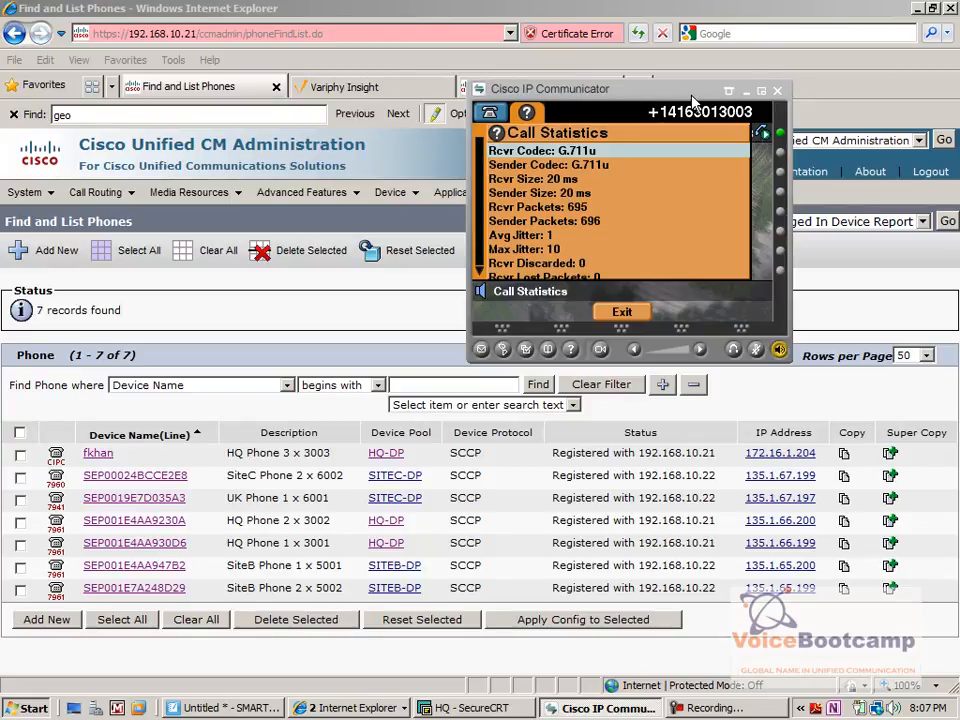
# Compare the device pools of HQ Phone 3 and HQ Phone 1 in the phone list, and return to the call statistics.
pyautogui.click(98, 453)
pyautogui.moveTo(104, 457); pyautogui.dragTo(75, 459)
pyautogui.moveTo(430, 456); pyautogui.dragTo(388, 461)
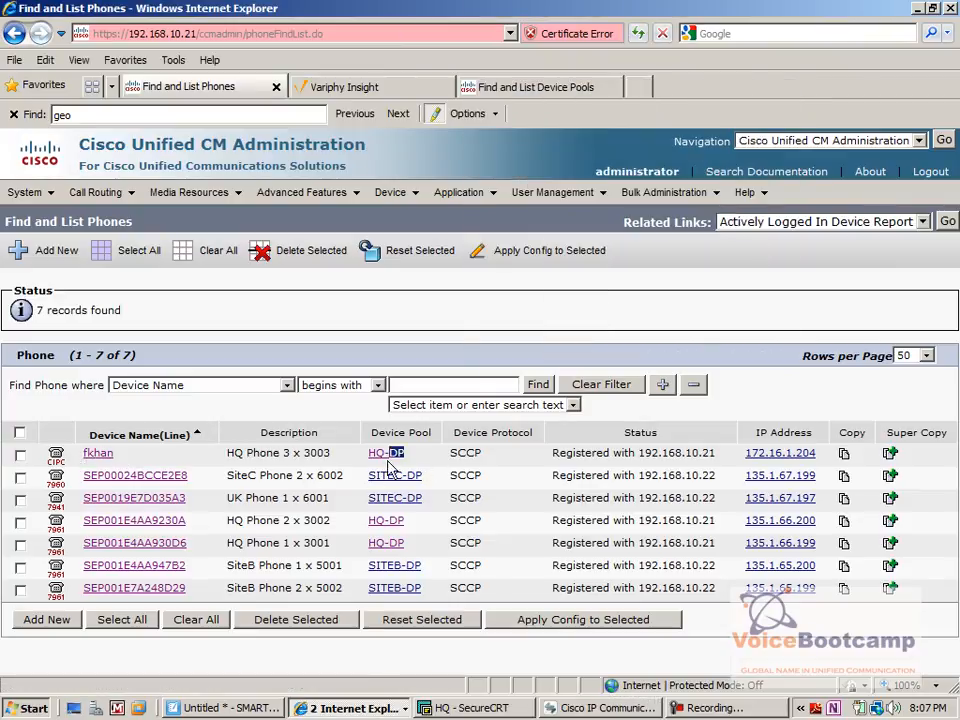
pyautogui.moveTo(334, 543); pyautogui.dragTo(230, 548)
pyautogui.moveTo(410, 546); pyautogui.dragTo(364, 549)
pyautogui.click(309, 540)
pyautogui.click(598, 708)
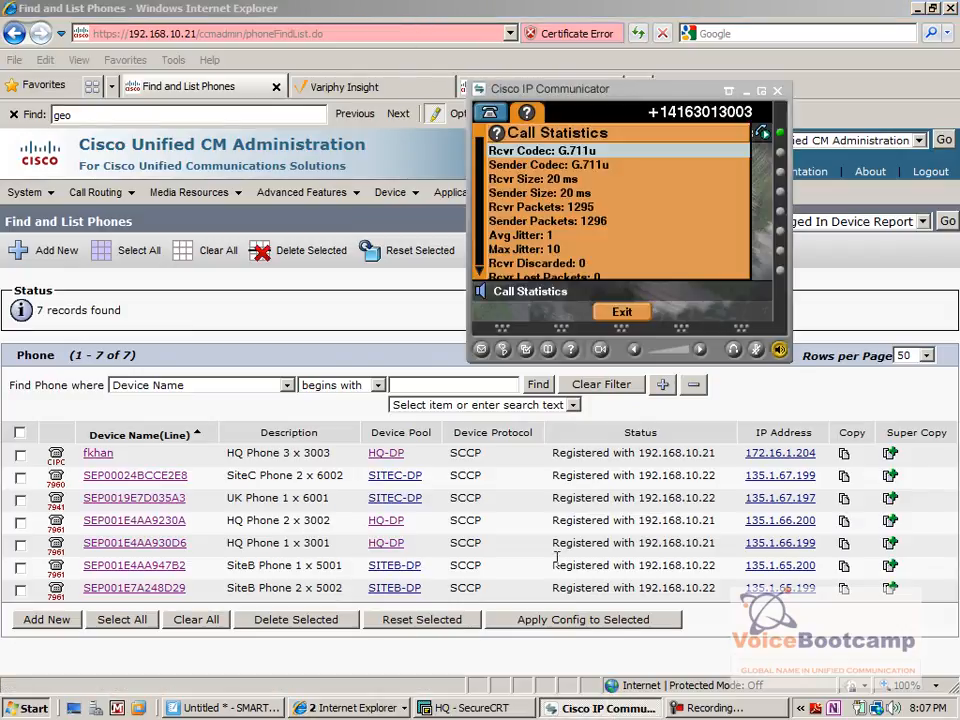
# Close the call statistics, end the call to 3001 and bring the phone list back into focus.
pyautogui.click(628, 320)
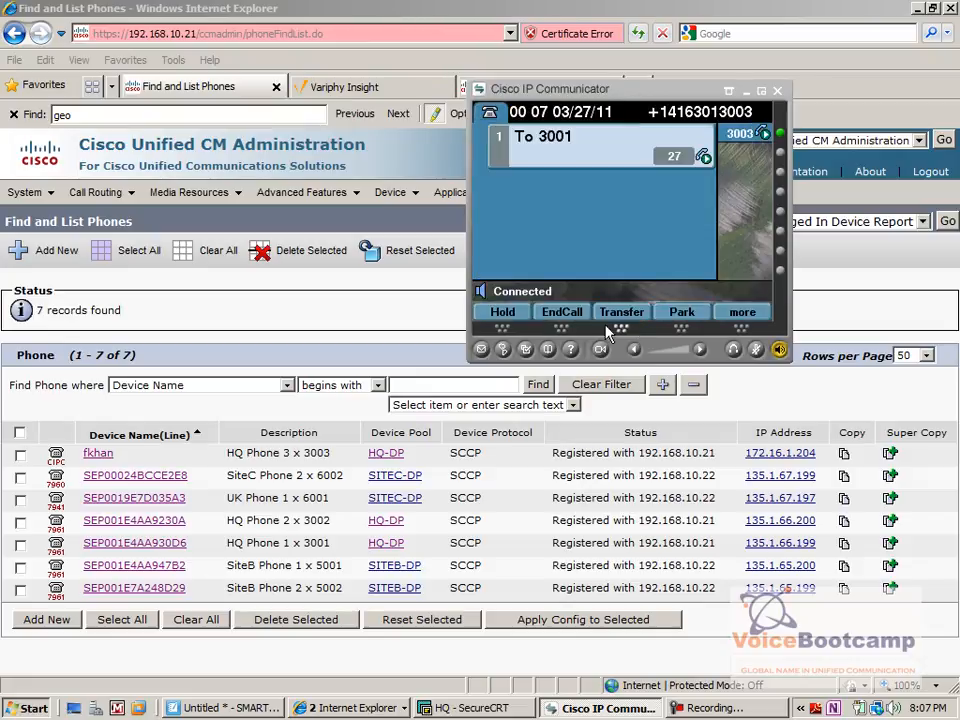
pyautogui.click(545, 322)
pyautogui.click(545, 321)
pyautogui.click(553, 316)
pyautogui.click(434, 349)
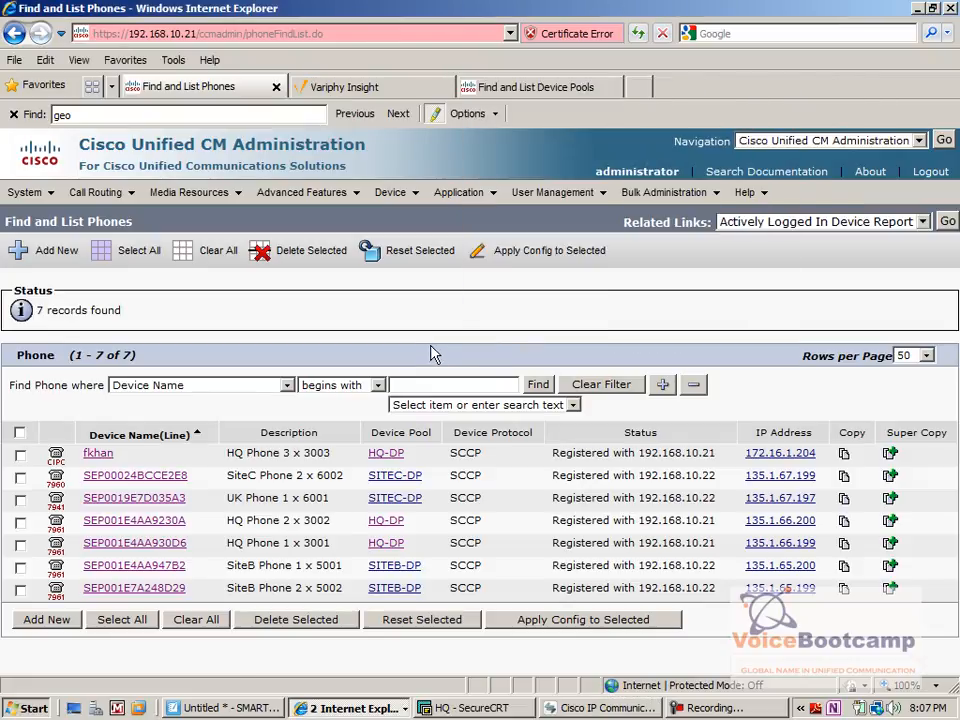
# Open the configuration of HQ Phone 3 x 3003 and append "- VPN Users" to its description.
pyautogui.click(98, 453)
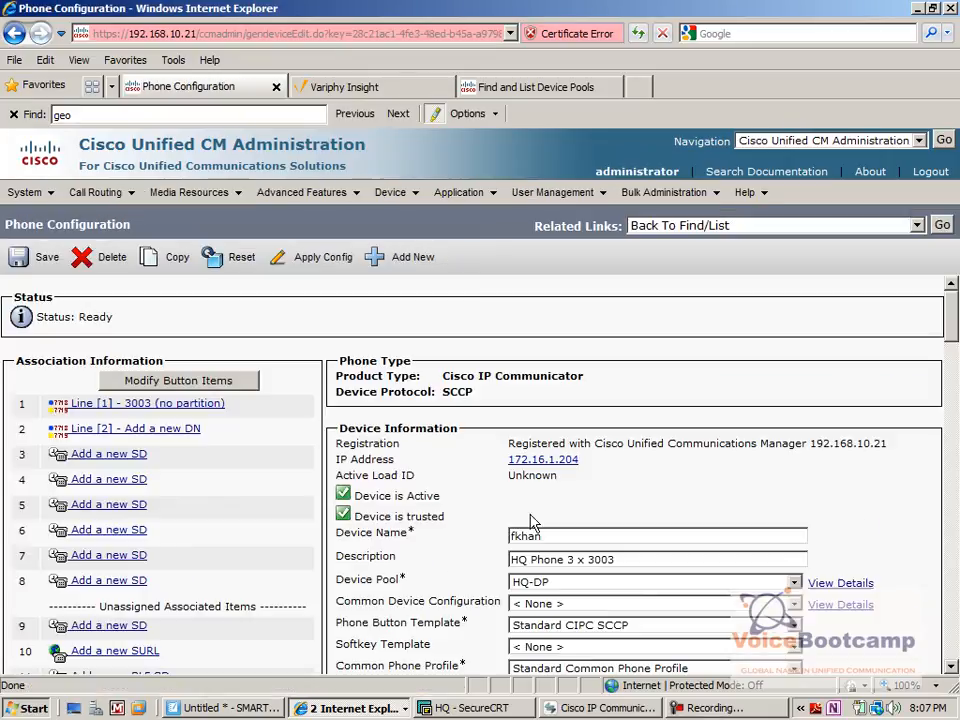
pyautogui.click(634, 557)
pyautogui.write('- VPN Users')
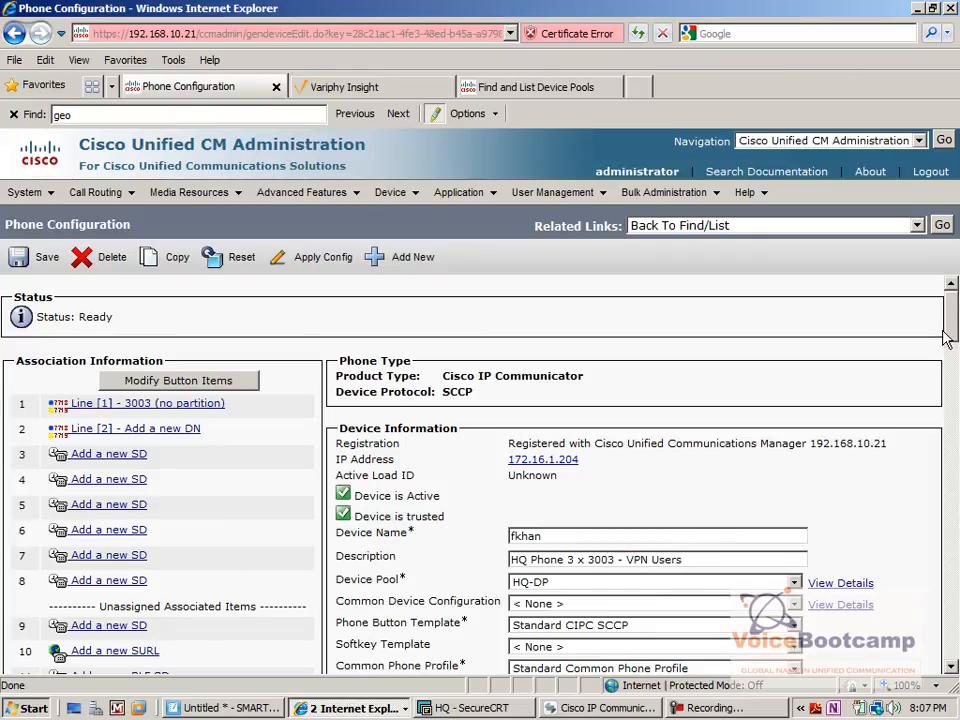
# Set the device pool of HQ Phone 3 x 3003 to HQ-VPN-DP.
pyautogui.moveTo(944, 338); pyautogui.dragTo(945, 342)
pyautogui.click(795, 459)
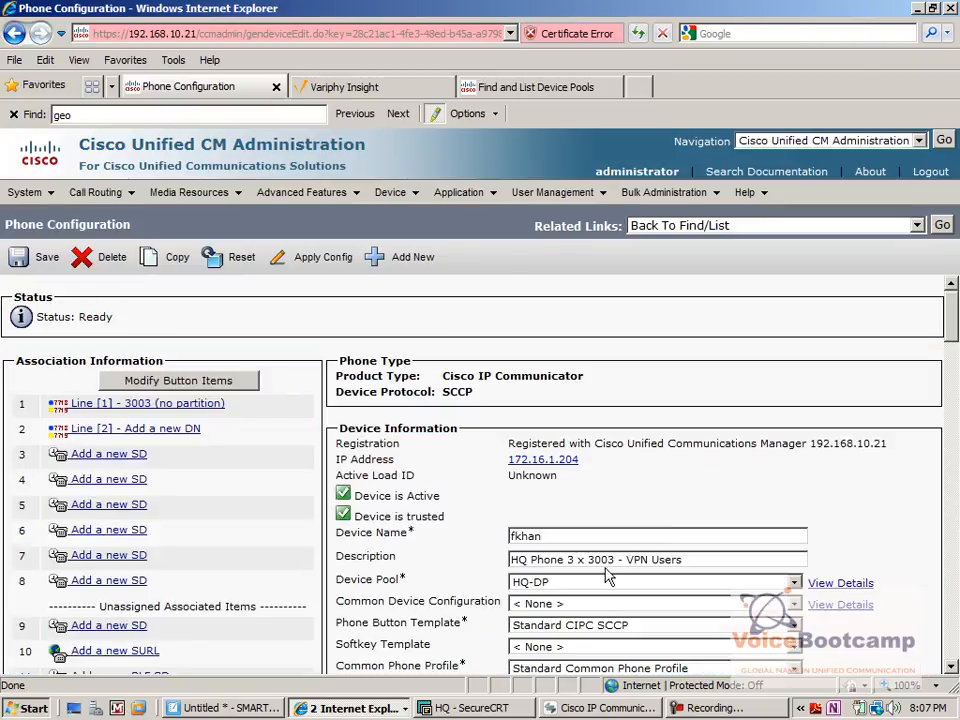
pyautogui.click(532, 585)
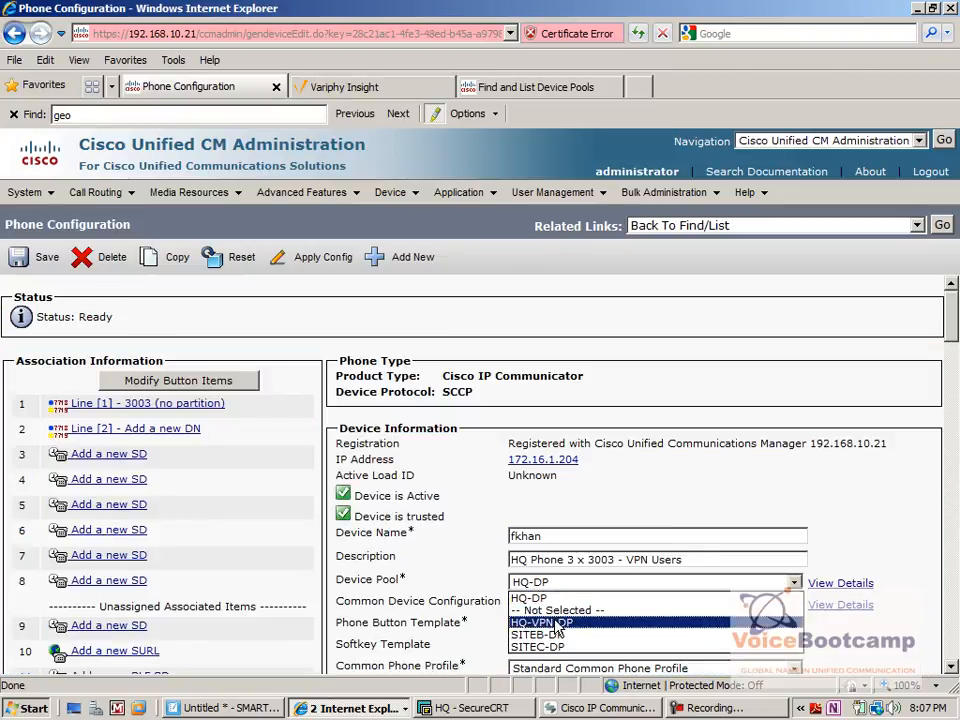
pyautogui.click(557, 624)
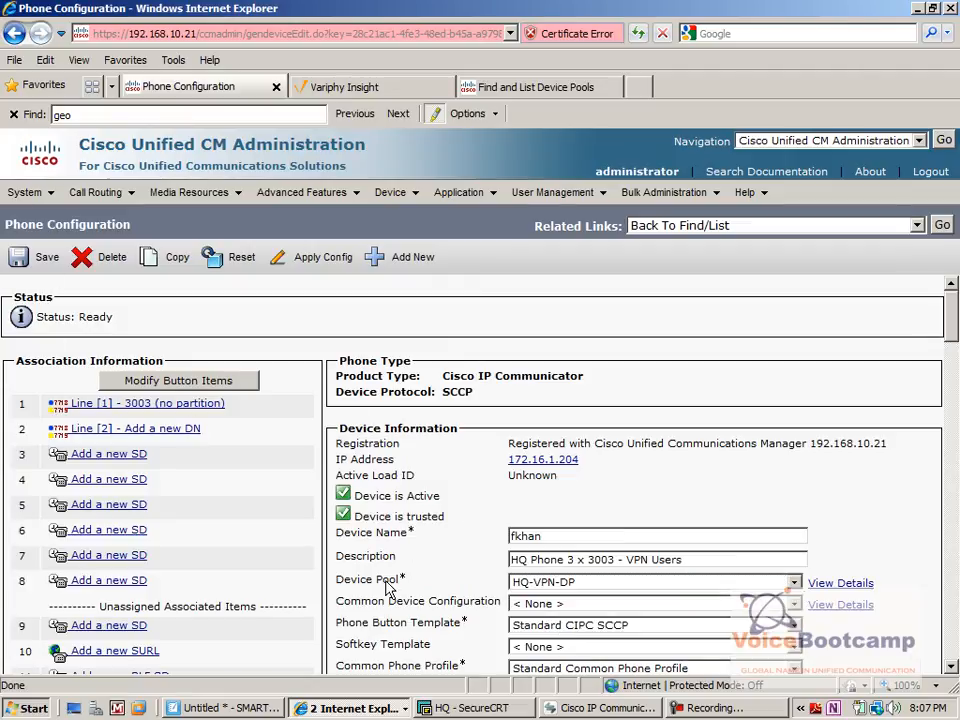
# Save the phone configuration and apply it to the device.
pyautogui.click(45, 257)
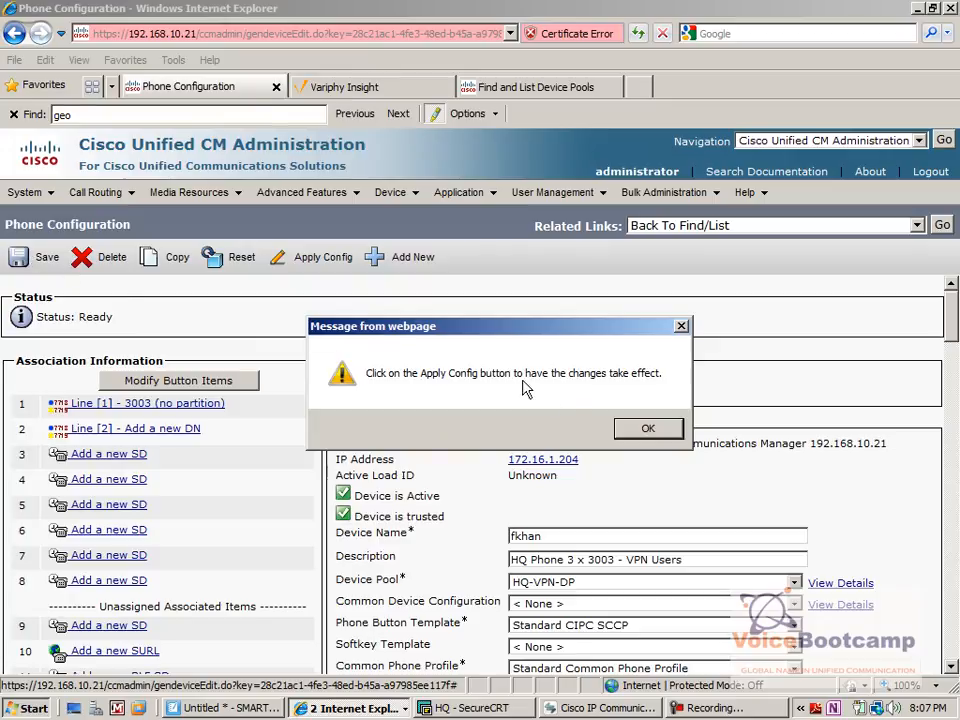
pyautogui.click(645, 428)
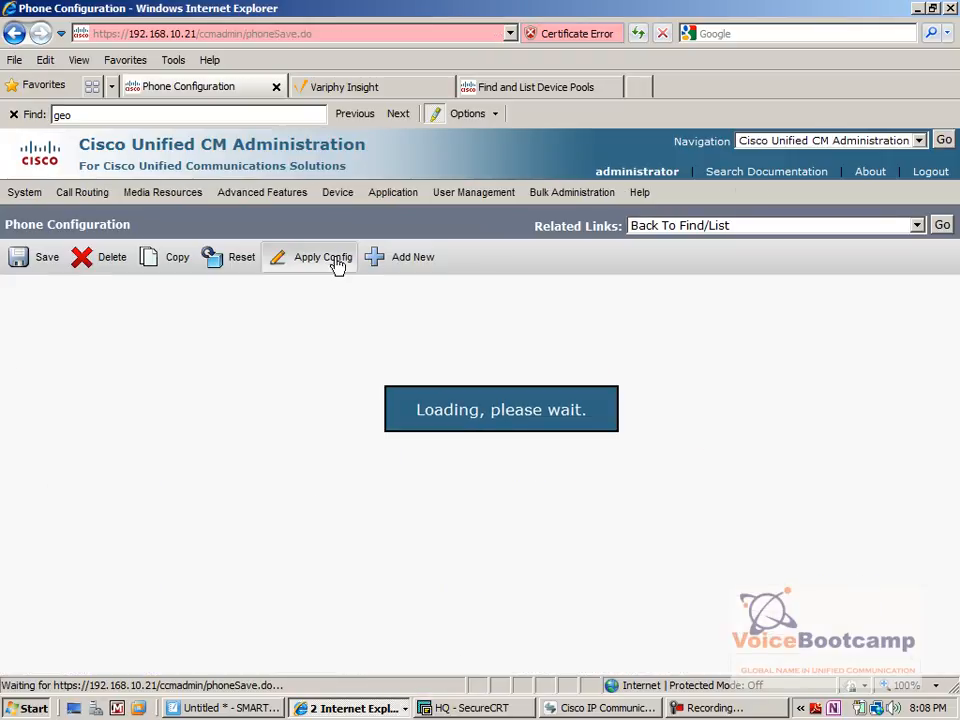
pyautogui.click(343, 267)
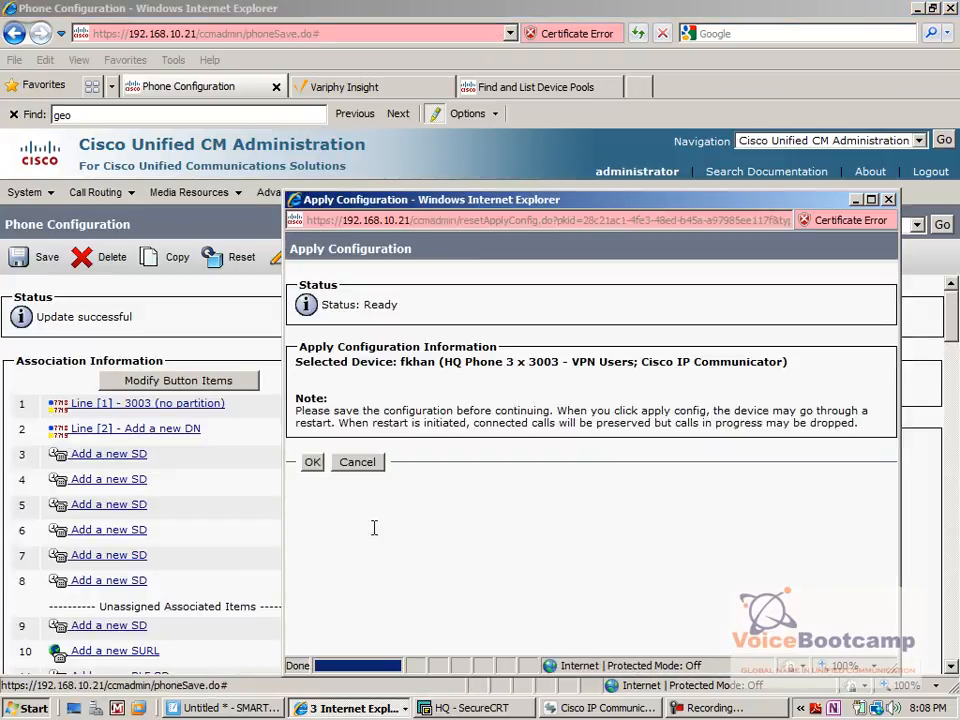
pyautogui.click(312, 461)
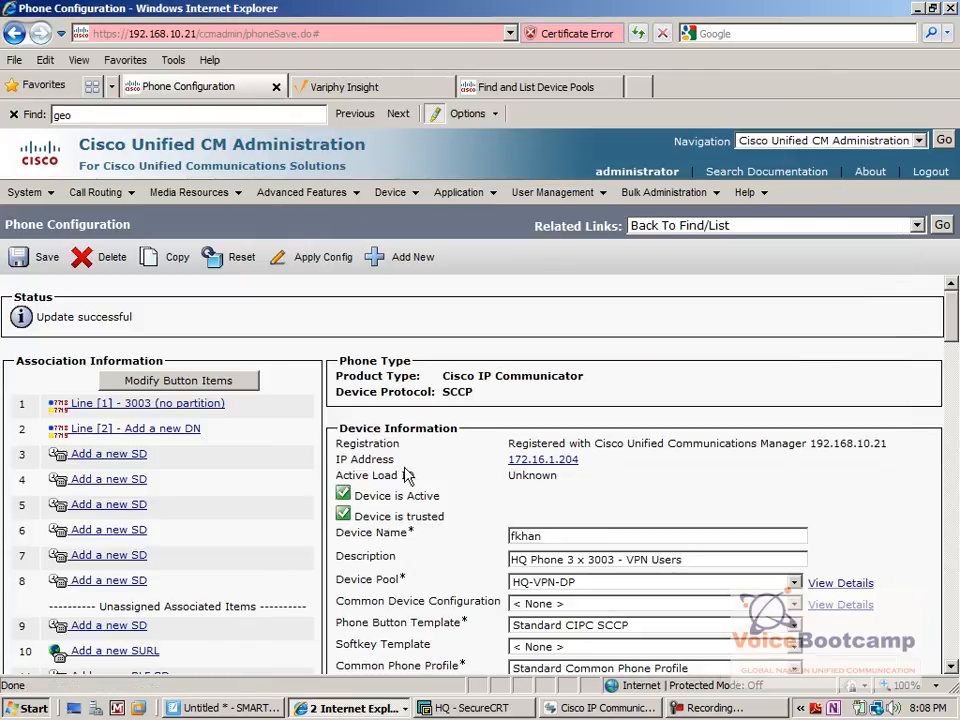
# Switch to Cisco IP Communicator, call extension 3001 and show the call statistics to check the codecs used with the new device pool.
pyautogui.click(640, 712)
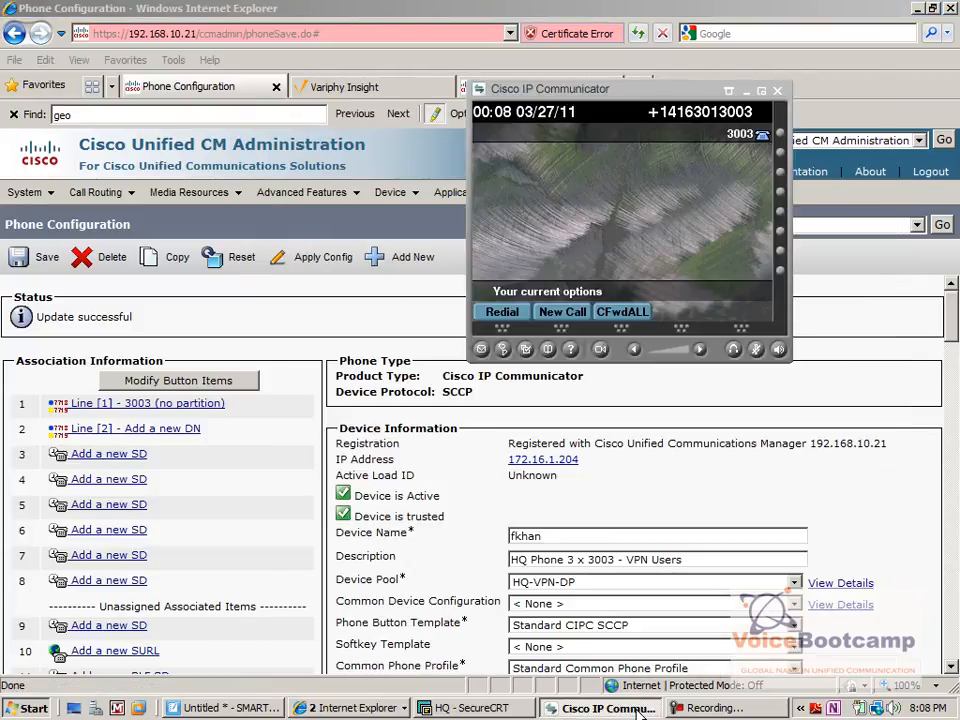
pyautogui.click(553, 312)
pyautogui.write('3001')
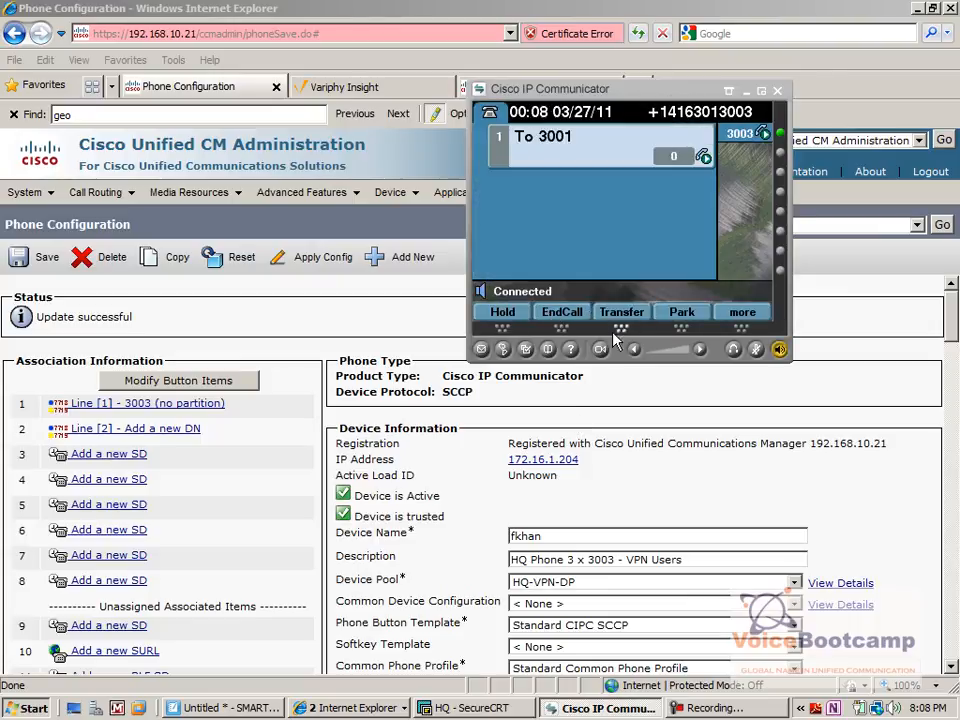
pyautogui.doubleClick(571, 350)
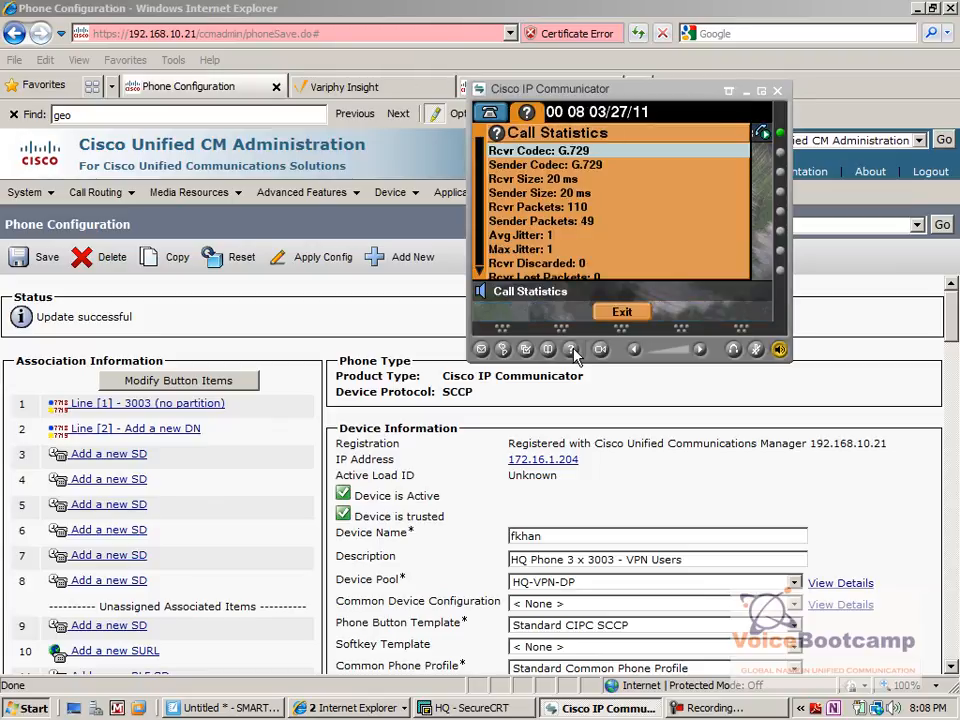
pyautogui.moveTo(491, 87); pyautogui.dragTo(531, 190)
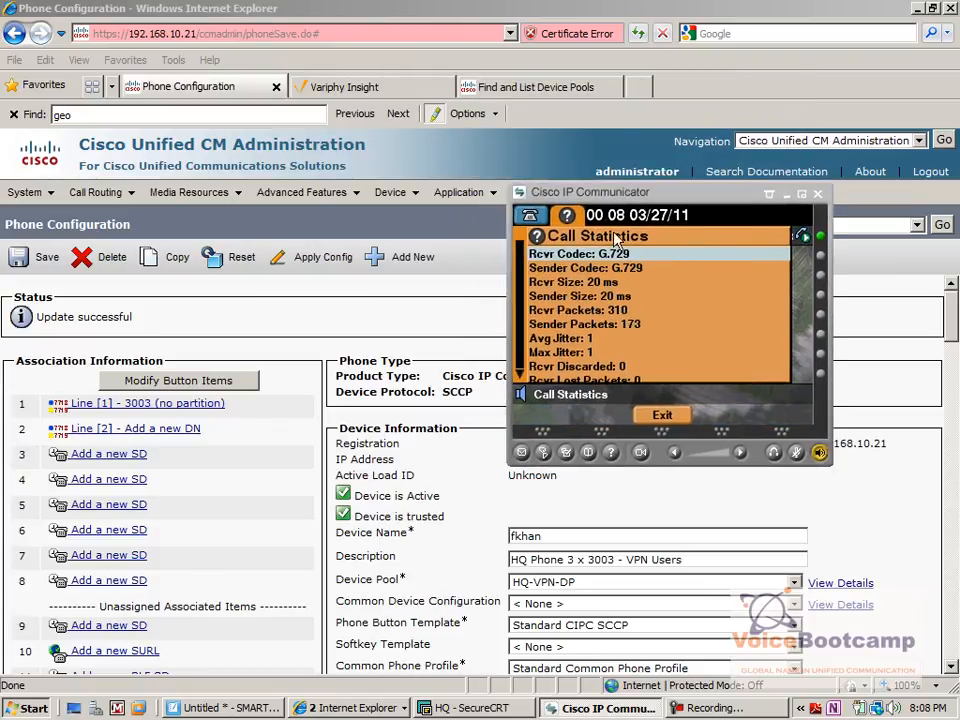
# Exit the call statistics, hang up the softphone call and return to the phone configuration page.
pyautogui.click(665, 420)
pyautogui.click(604, 415)
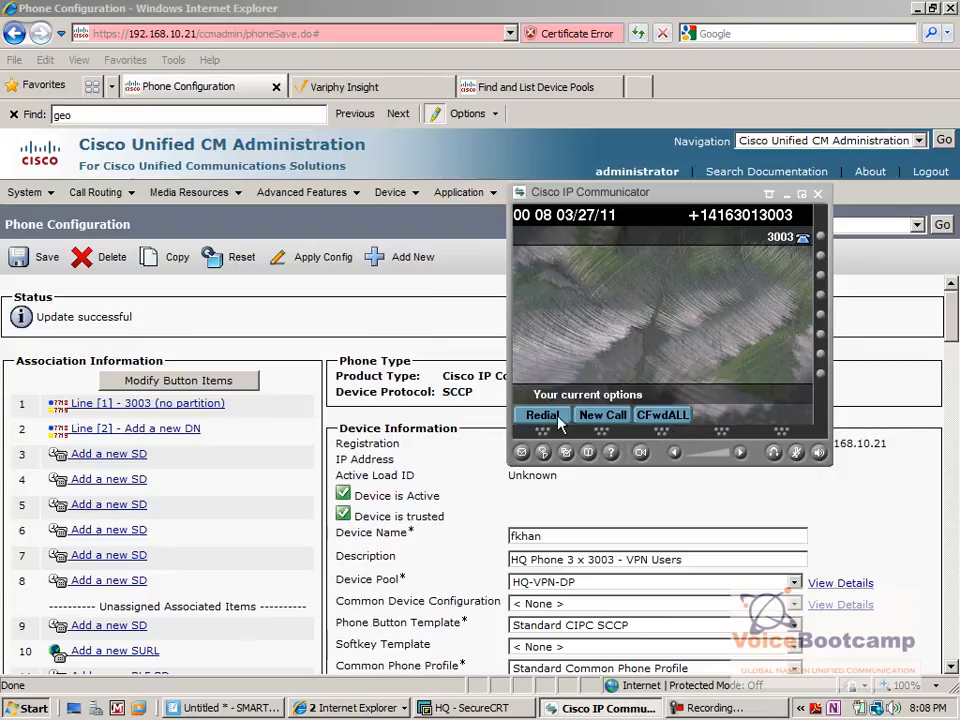
pyautogui.click(444, 447)
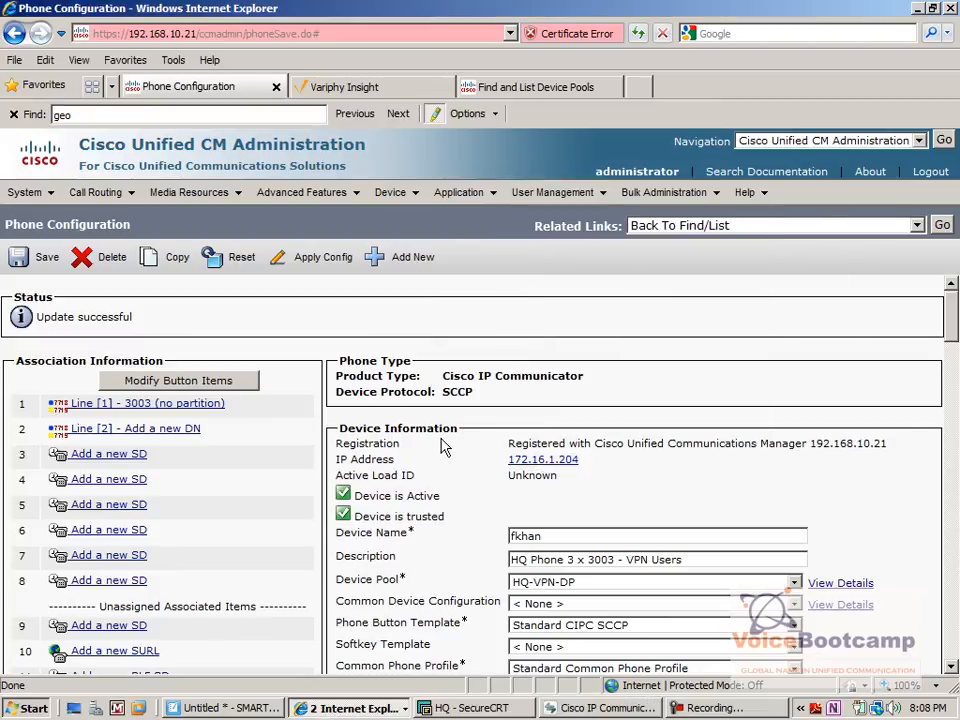
# Go back to the phone list to review the device pools, and switch to the SMART presentation's task slide.
pyautogui.click(942, 225)
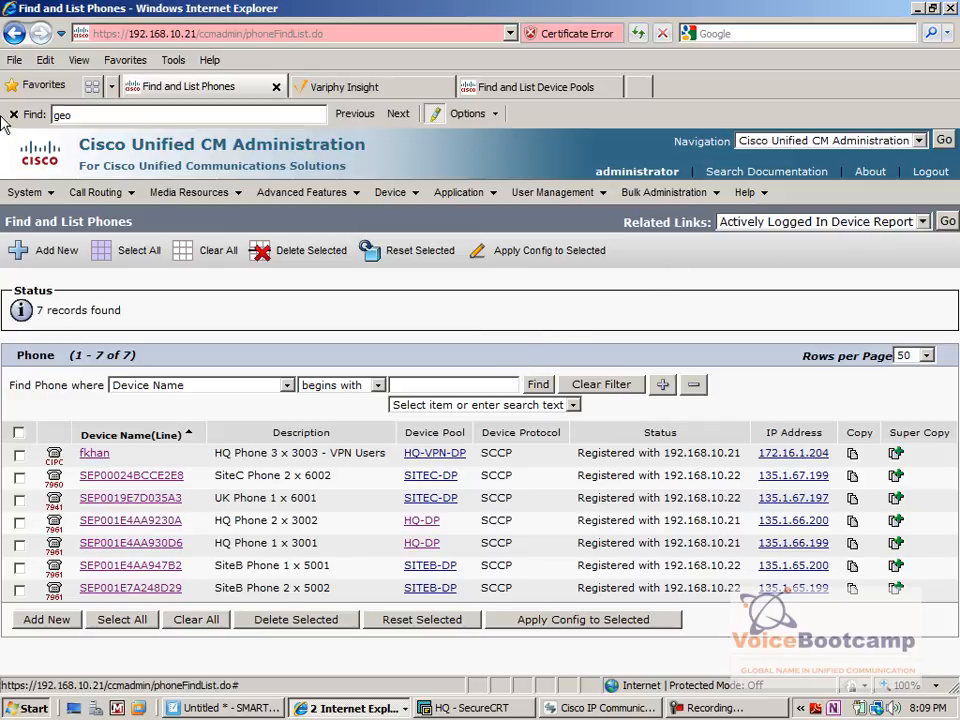
pyautogui.click(247, 711)
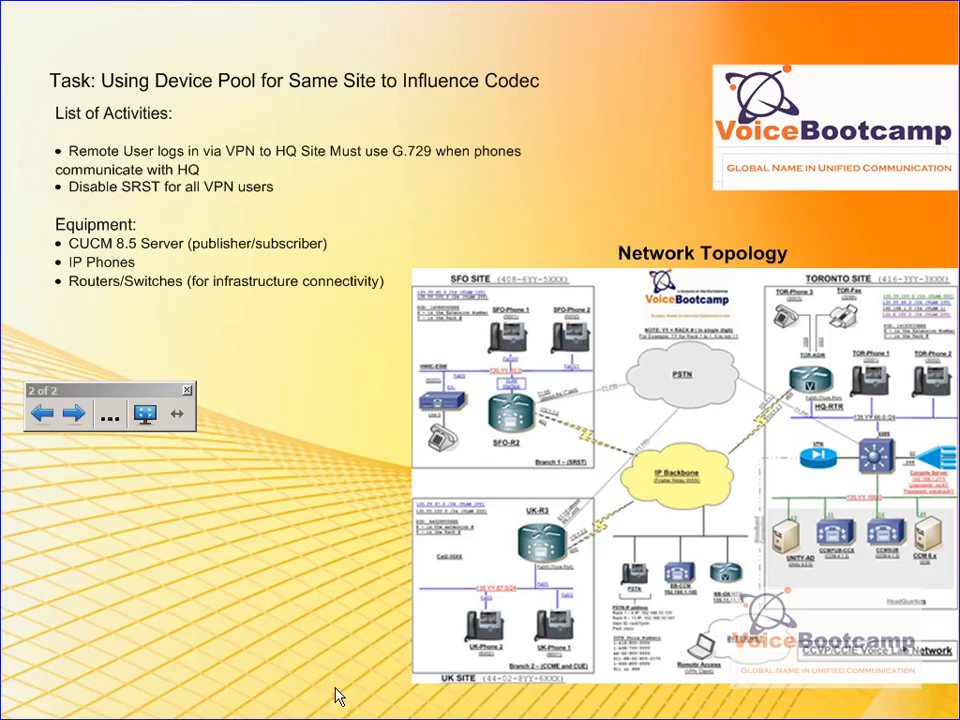